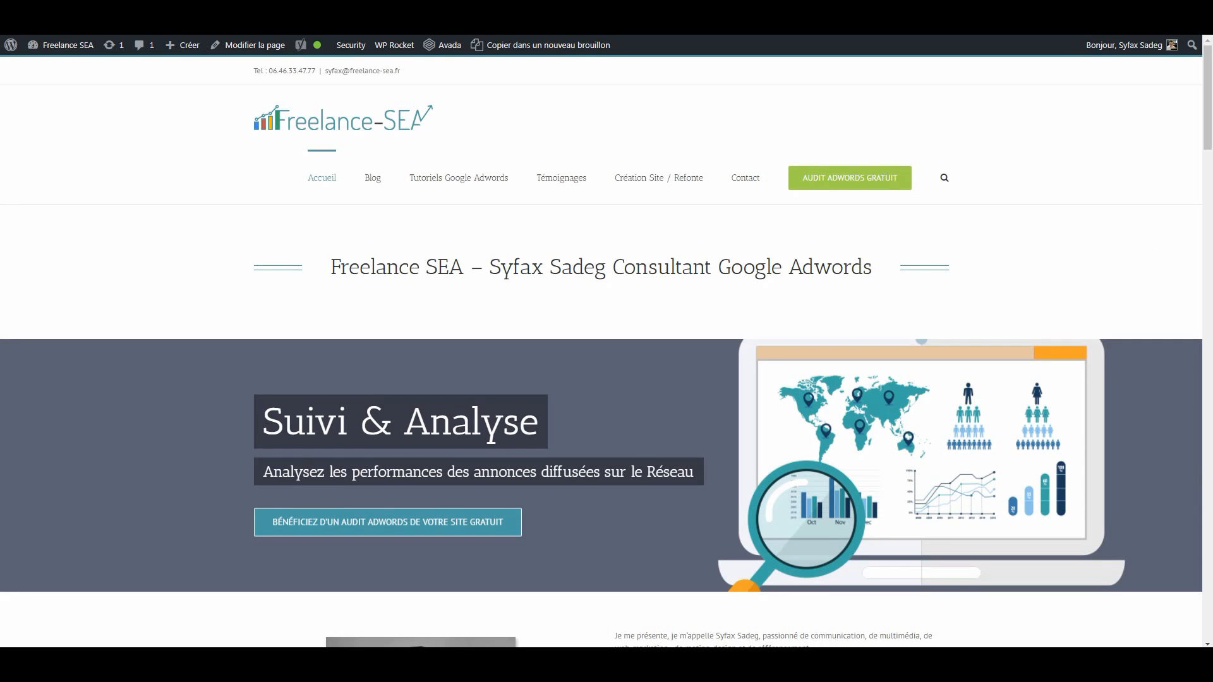
- Open the site home page's source code and search it for "analyt"
left_click(149, 237)
key("ctrl+u")
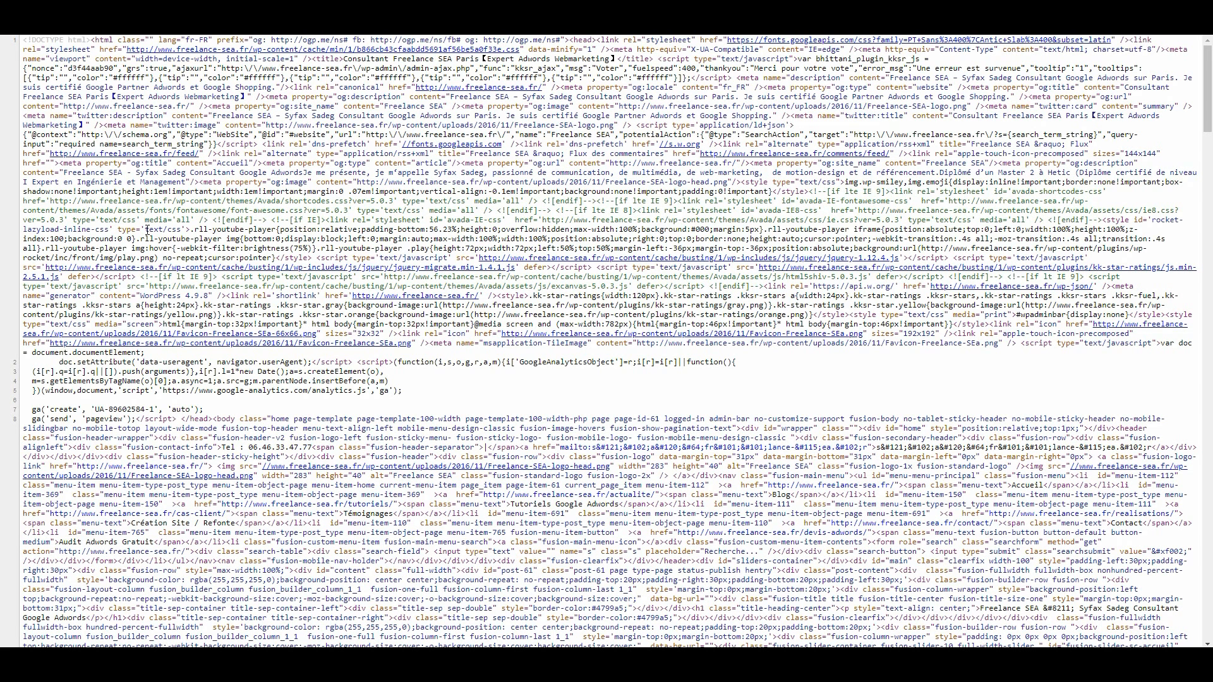
key("ctrl+f")
type("a")
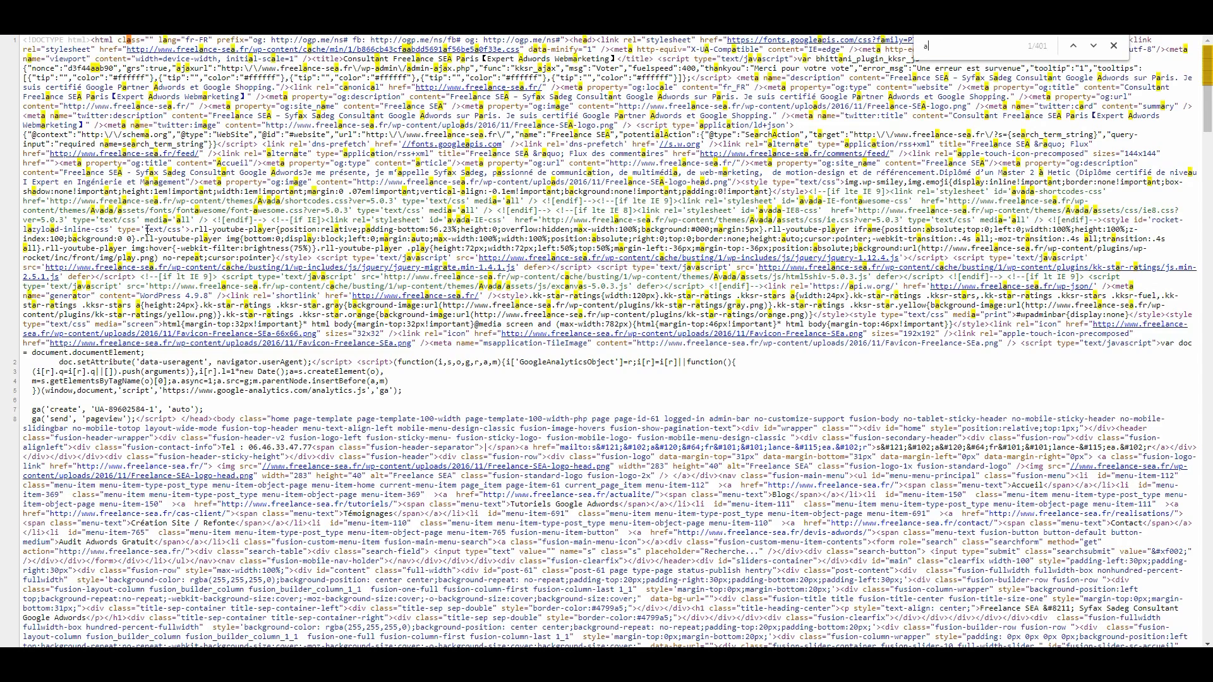
type("nal")
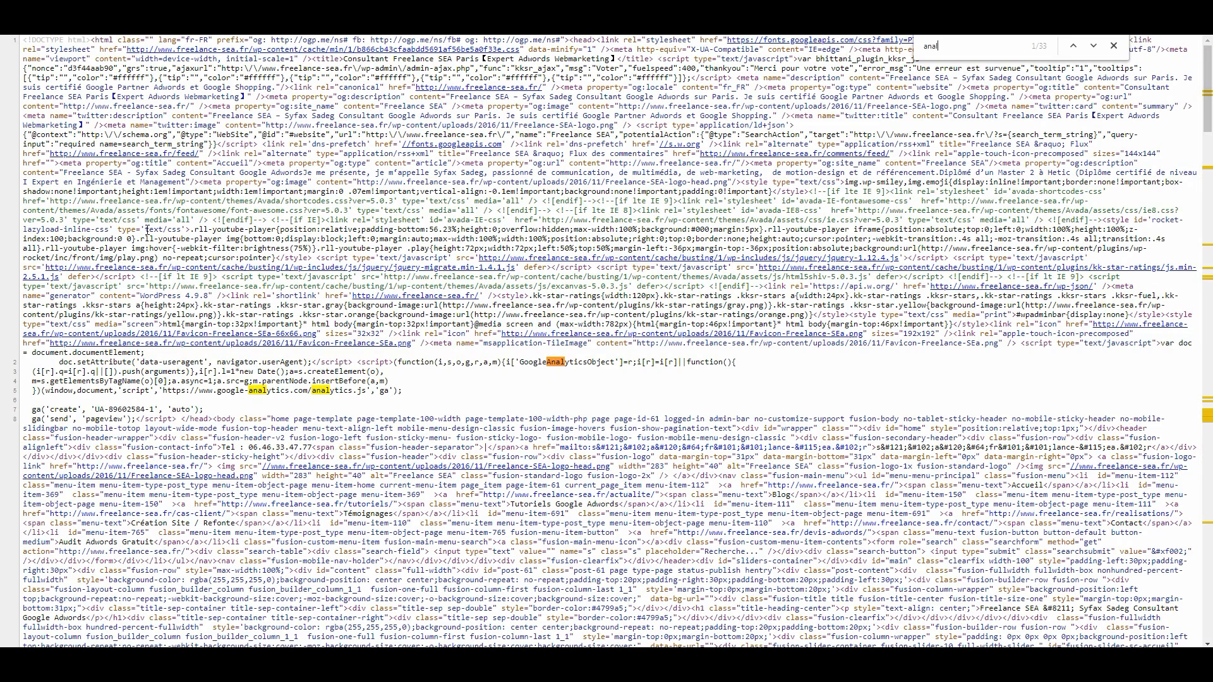
type("yt")
- Highlight the existing Google Analytics script in the page source to examine it
left_click_drag(400, 391, 27, 358)
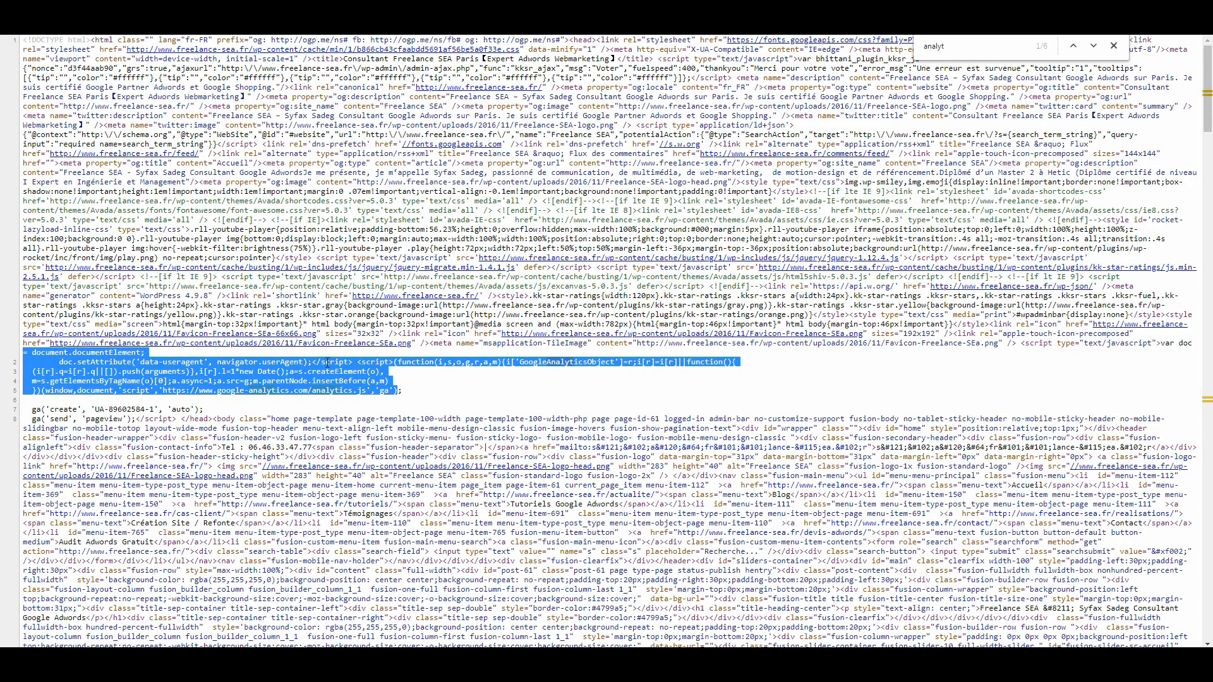
left_click(600, 379)
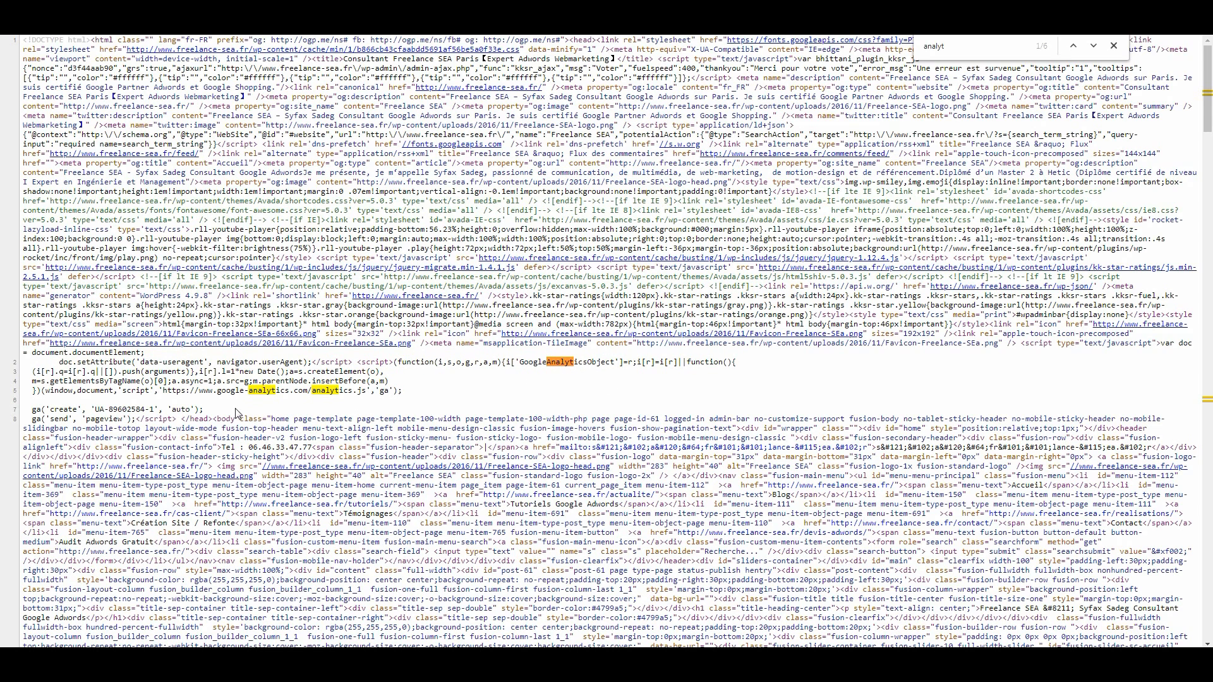
left_click_drag(405, 396, 26, 357)
left_click(20, 358)
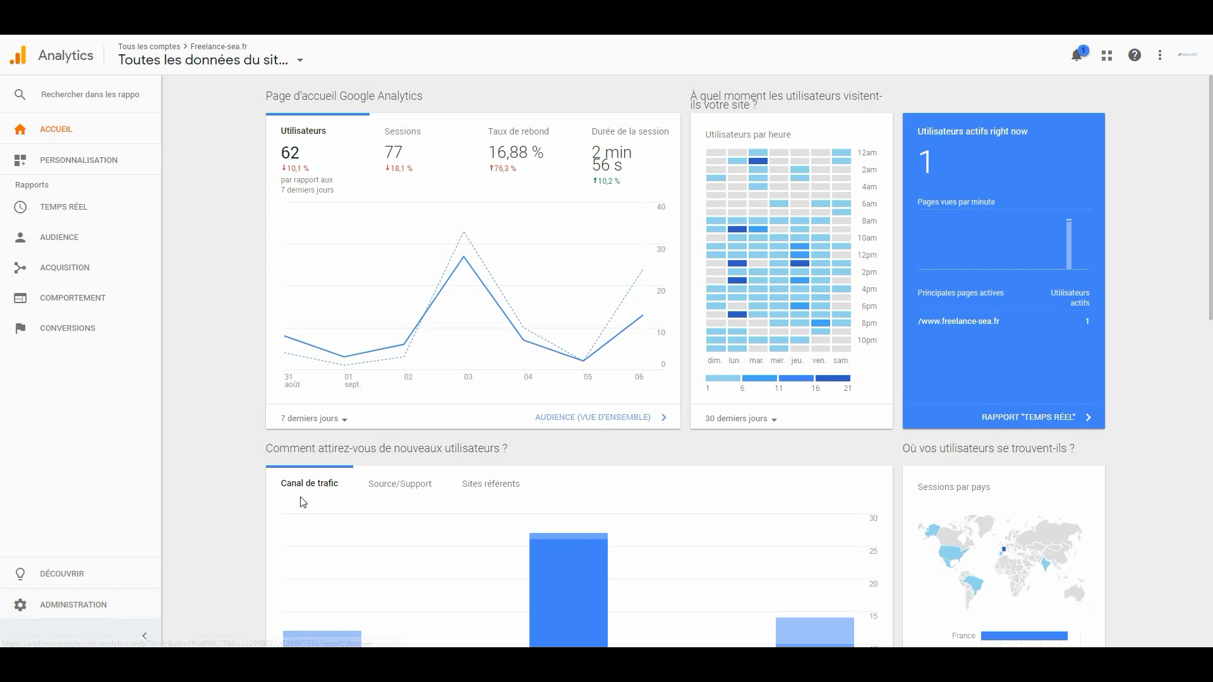
- Switch to Google Analytics, open the property's tracking code in the administration settings and copy the full Global Site Tag (gtag.js) snippet
left_click(88, 610)
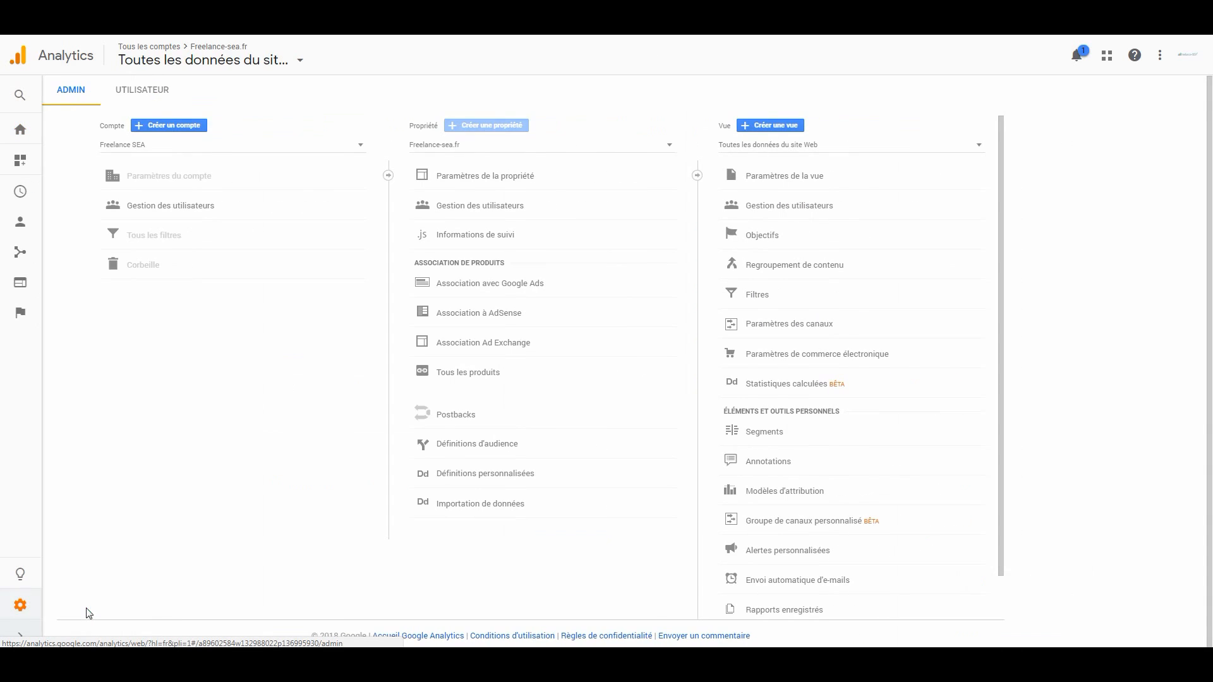
left_click(489, 237)
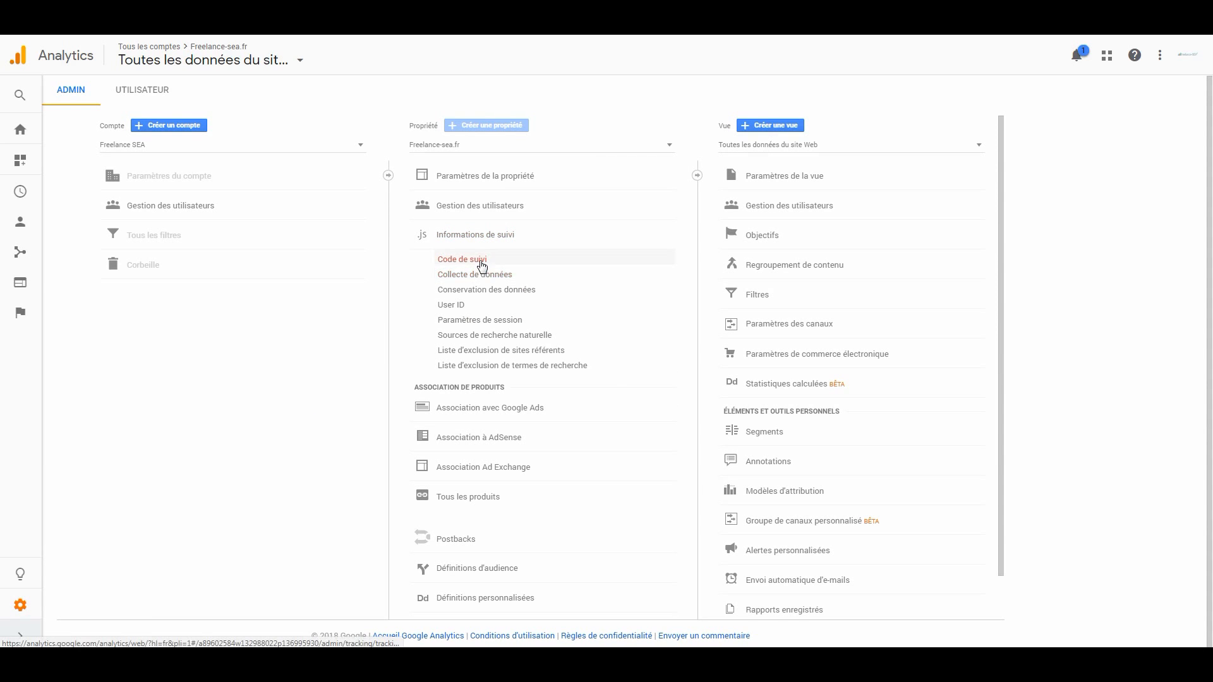
left_click(481, 261)
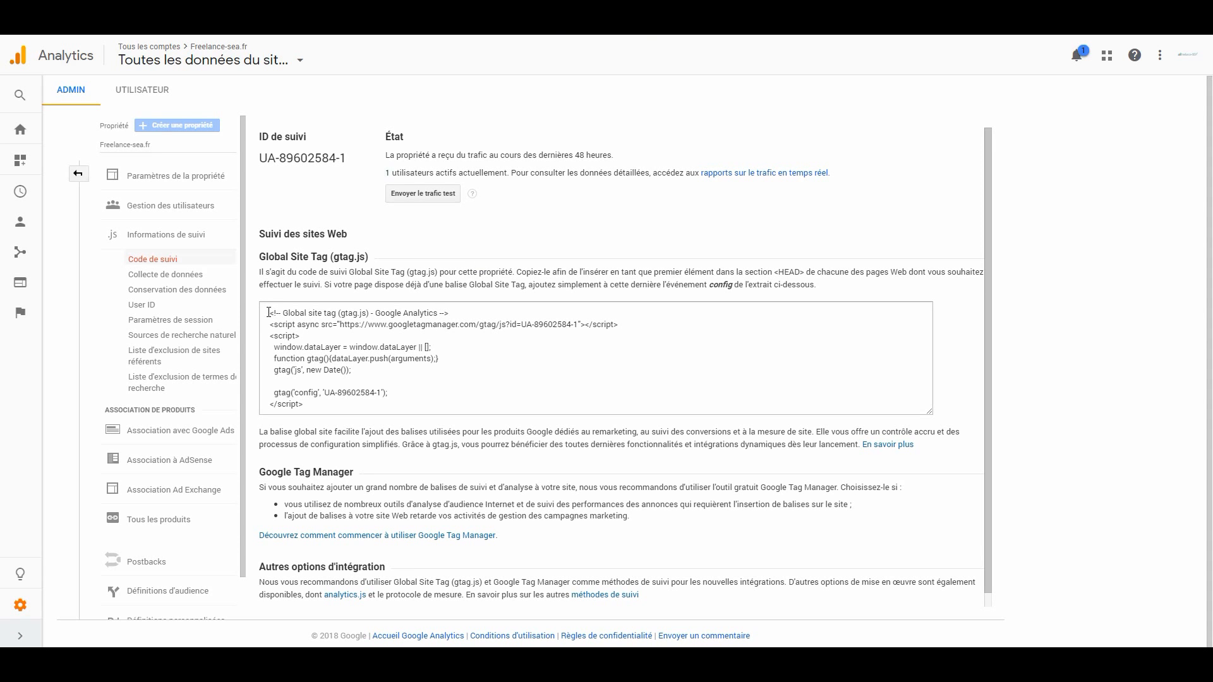
left_click_drag(267, 313, 331, 405)
key("ctrl+c")
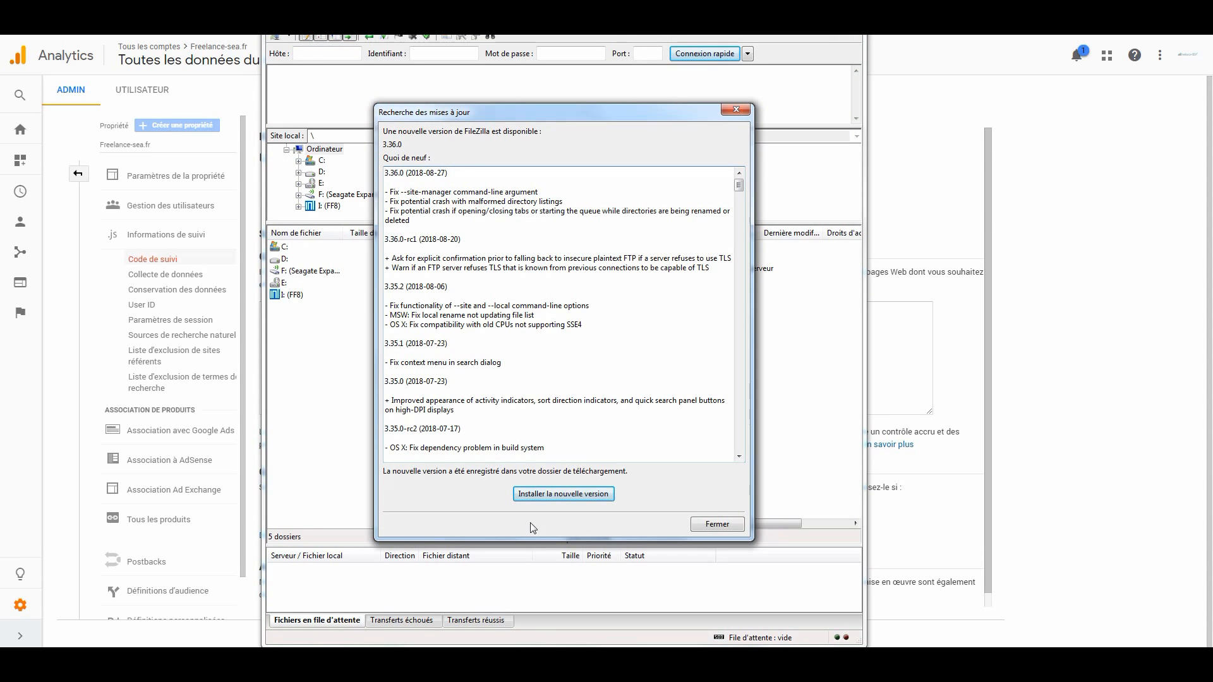
- Switch to FileZilla, dismiss the update notice and connect to the website's saved FTP server
left_click(713, 526)
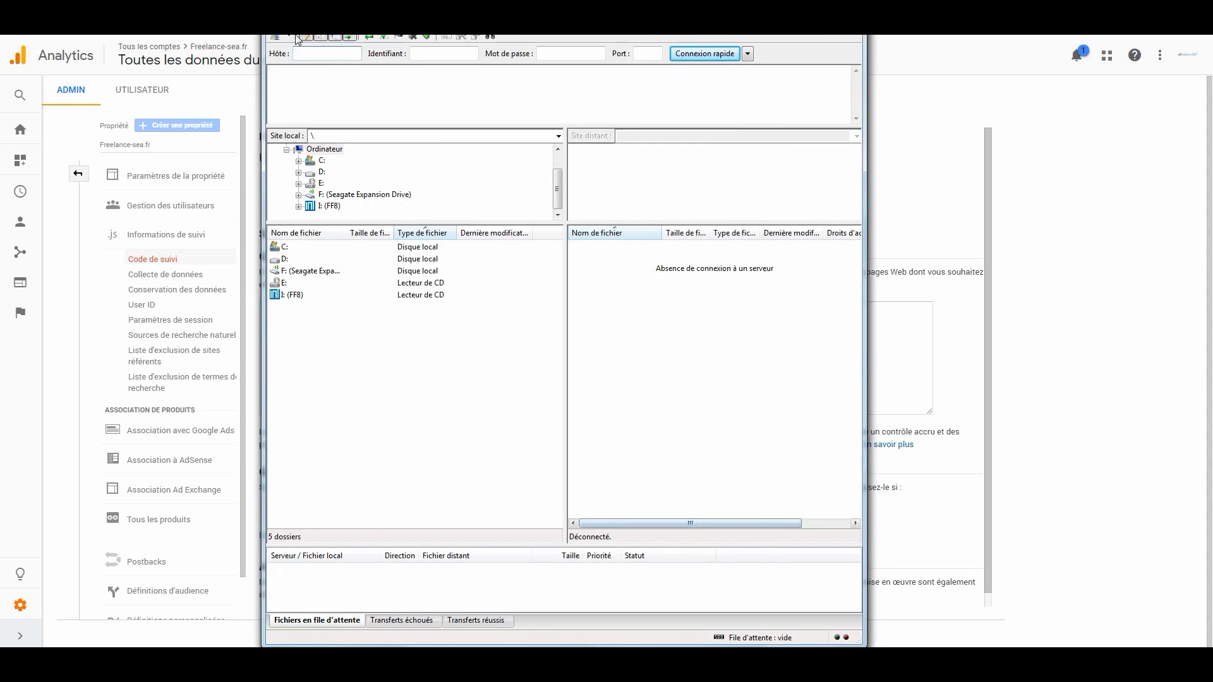
left_click(291, 34)
left_click(291, 36)
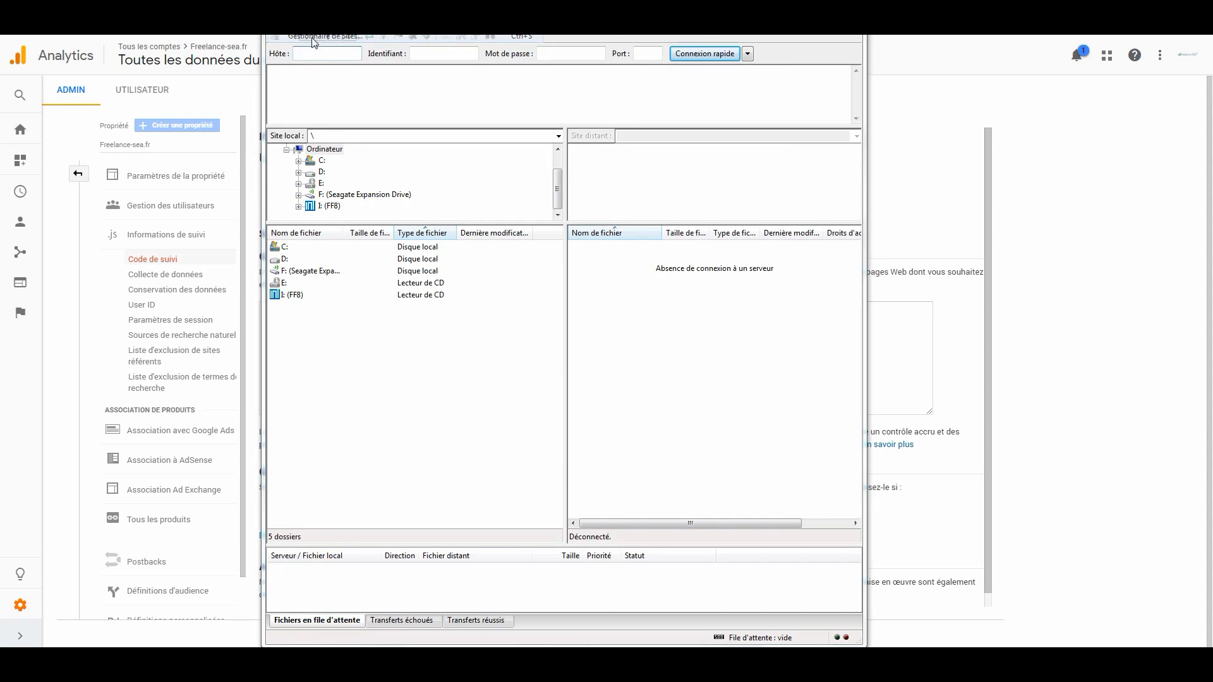
double_click(418, 264)
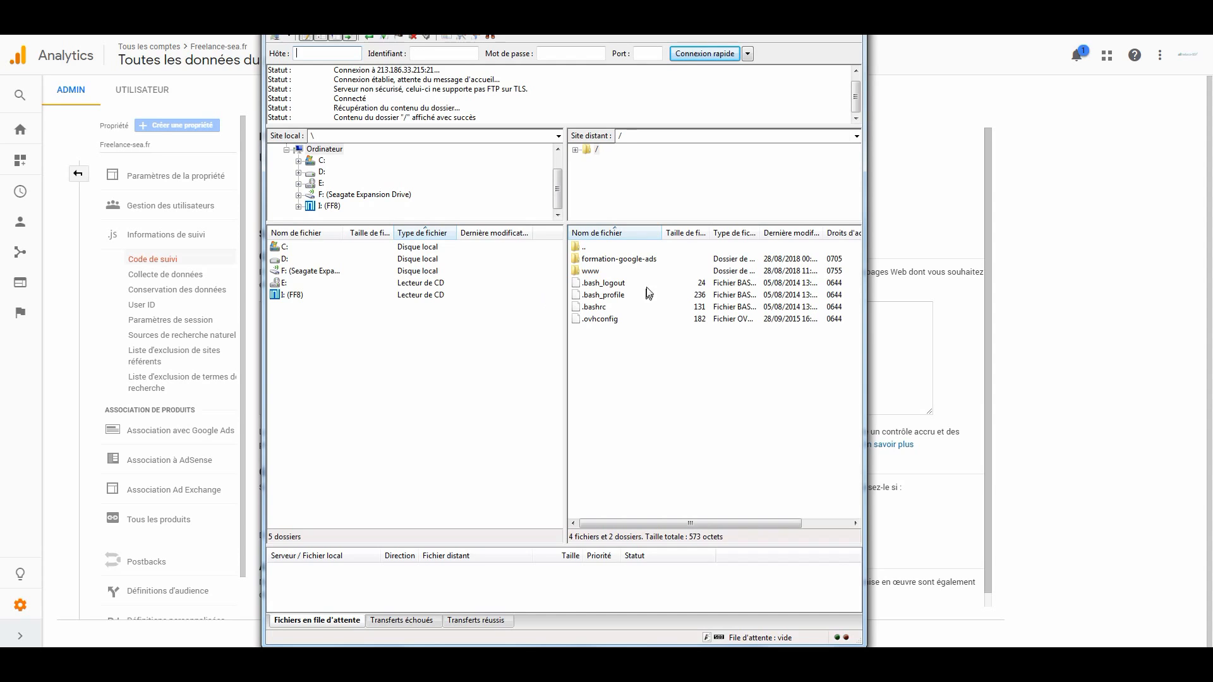
- Browse the remote server to the theme folder /www/wp-content/themes/Avada2
double_click(603, 272)
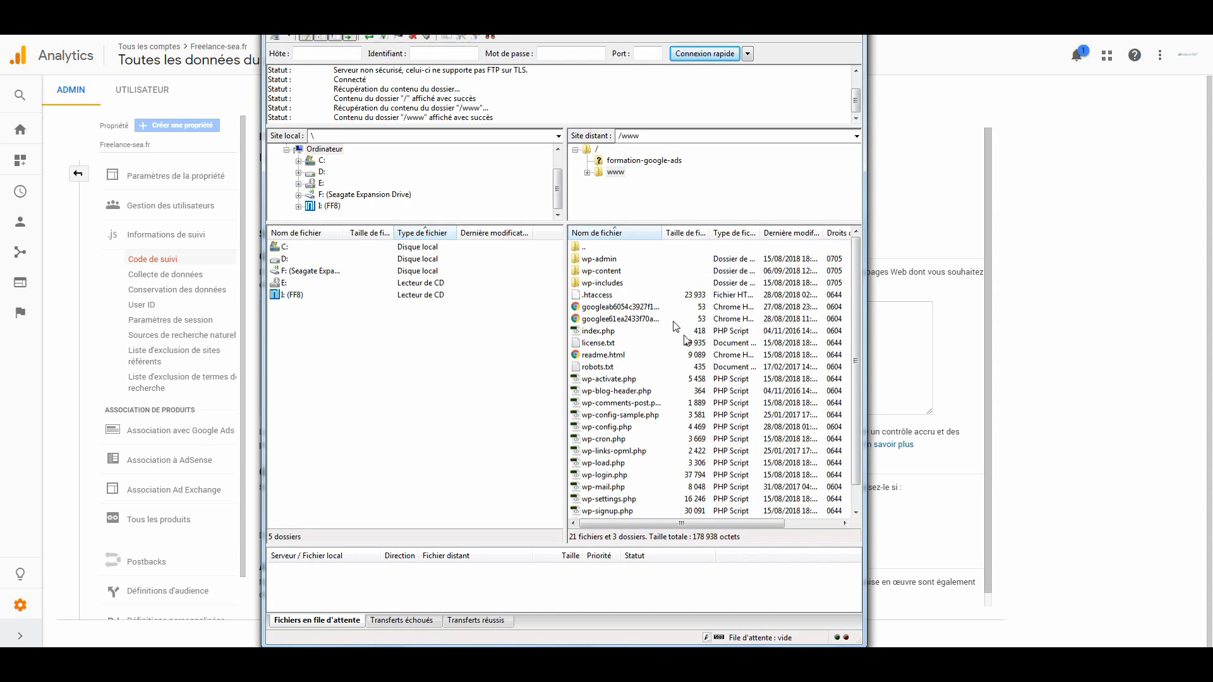
double_click(601, 271)
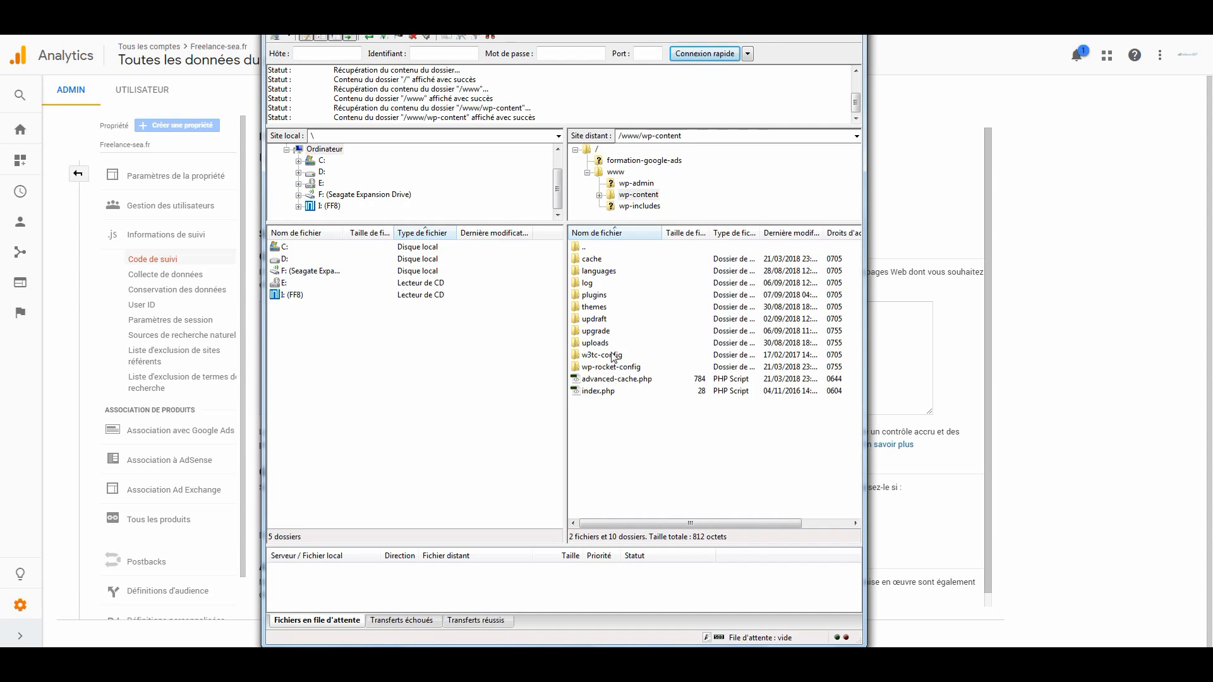
double_click(603, 307)
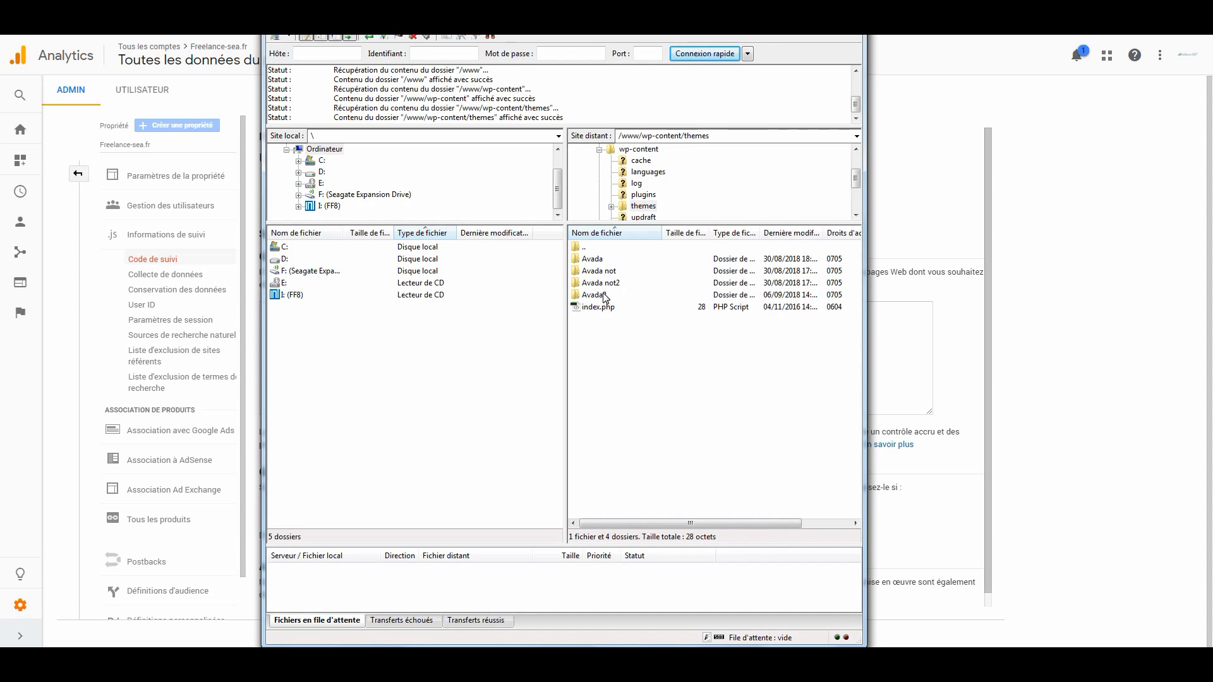
double_click(603, 295)
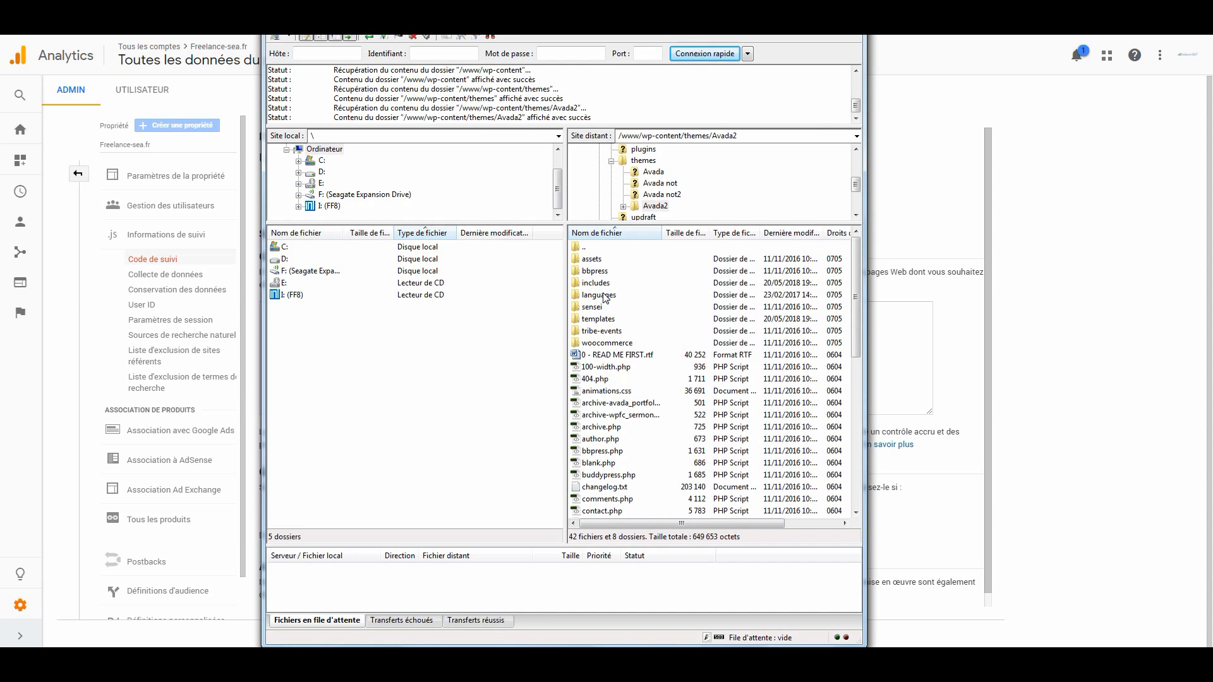
- Open the Avada2 theme's header.php file for editing
scroll(614, 379, "down", 3)
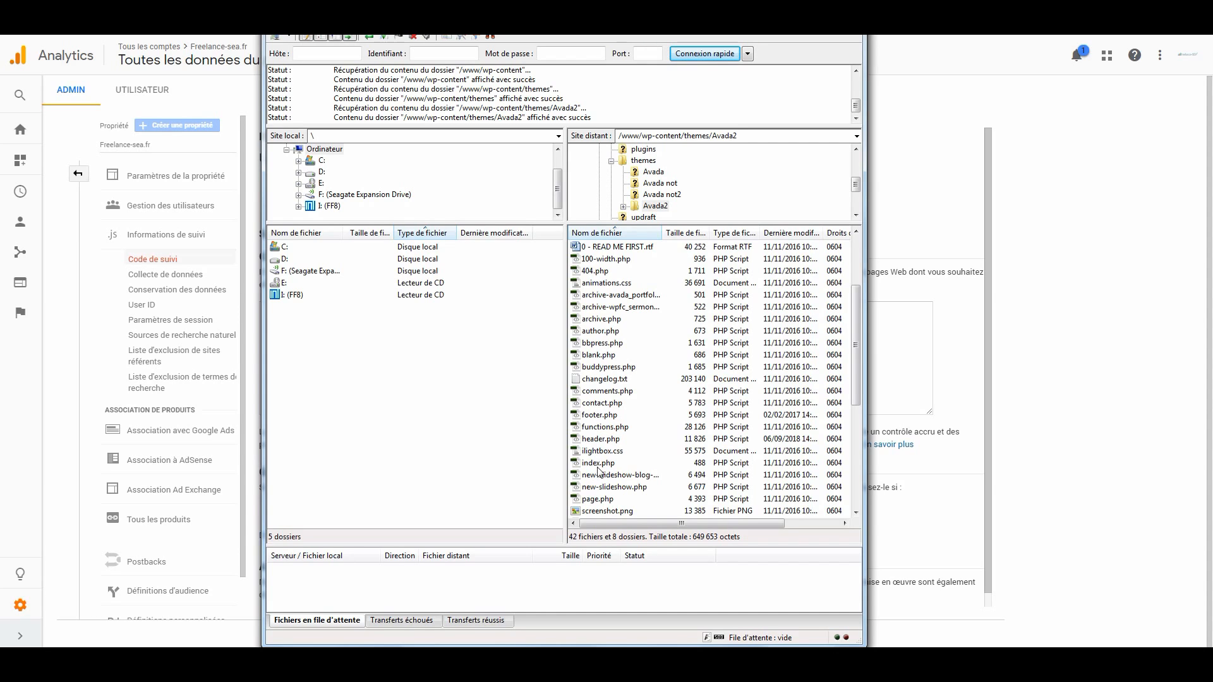
left_click(605, 439)
right_click(605, 439)
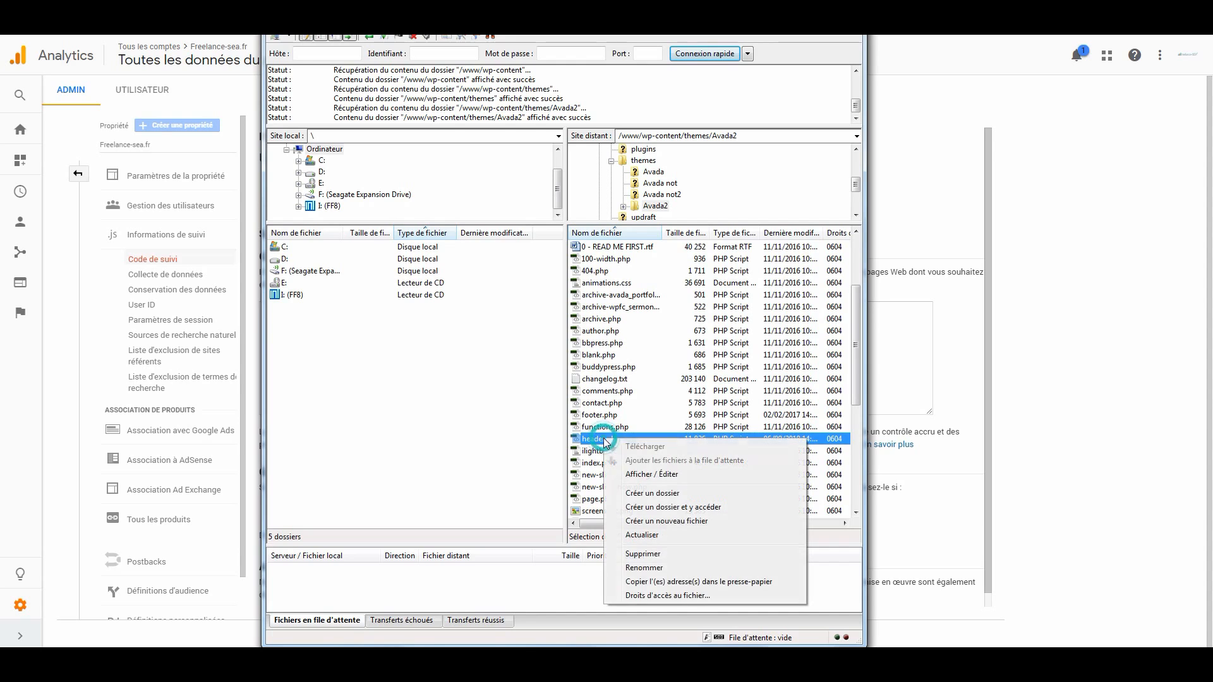
left_click(644, 475)
- Replace the old Google Analytics script above the closing head tag with the copied gtag.js snippet and save header.php
left_click(104, 290)
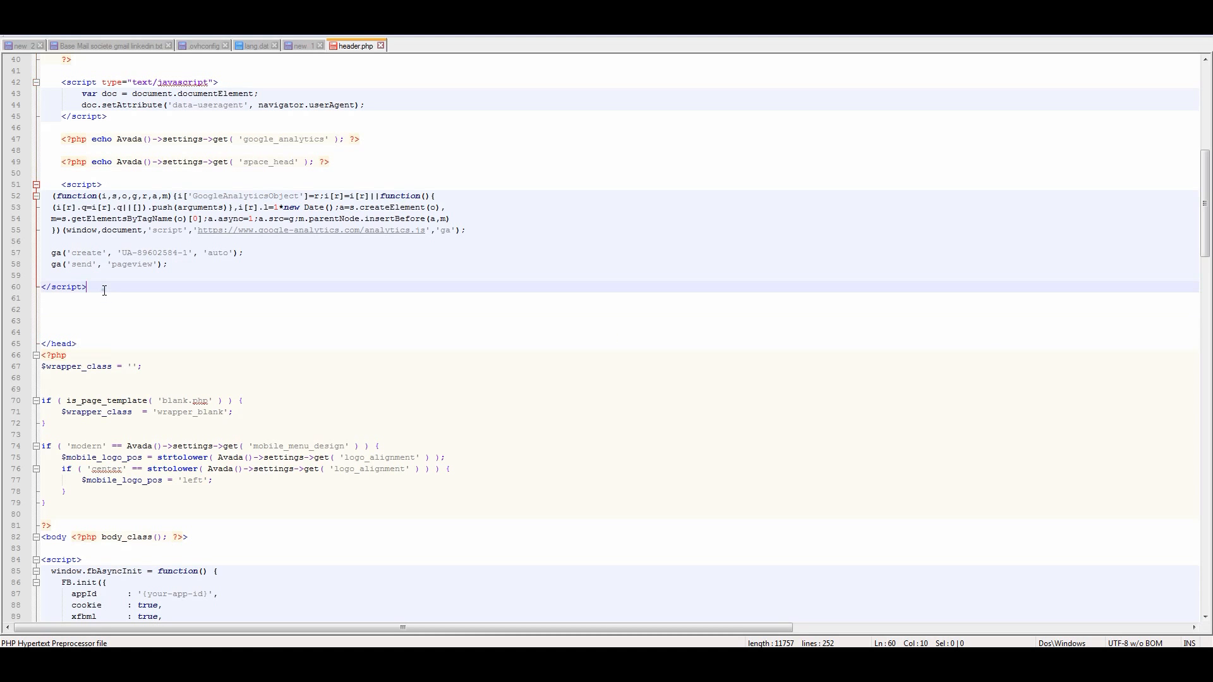
left_click(102, 287)
left_click_drag(102, 284, 36, 191)
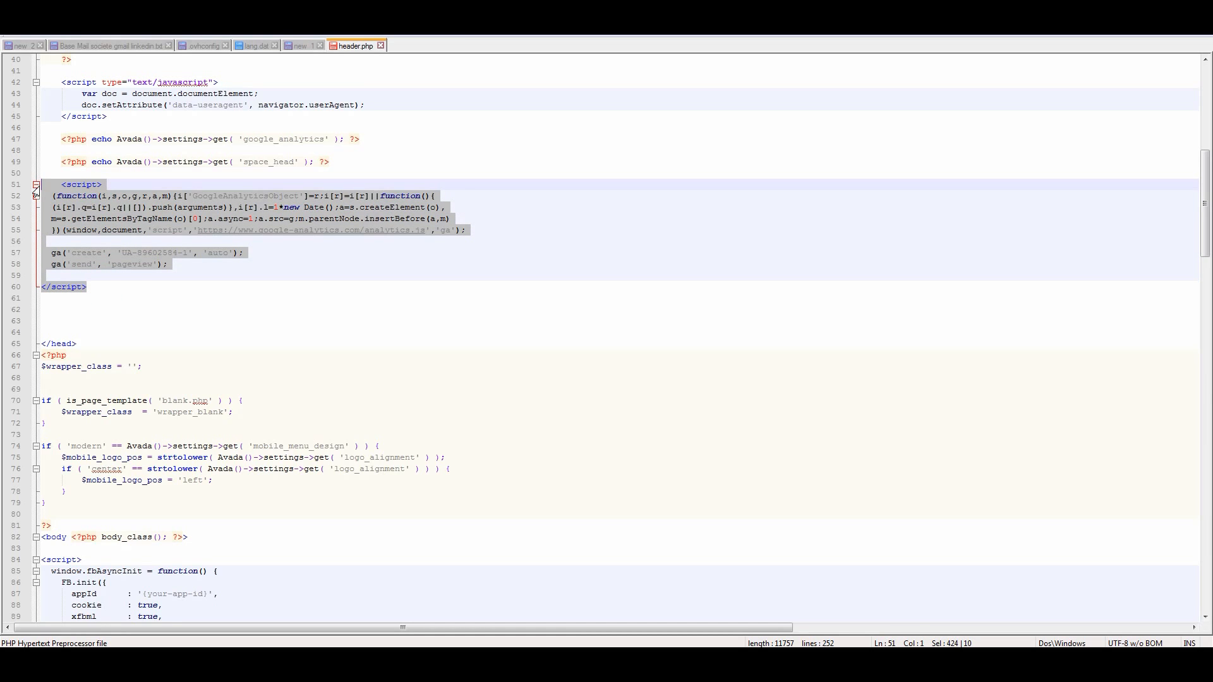
key("ctrl+v")
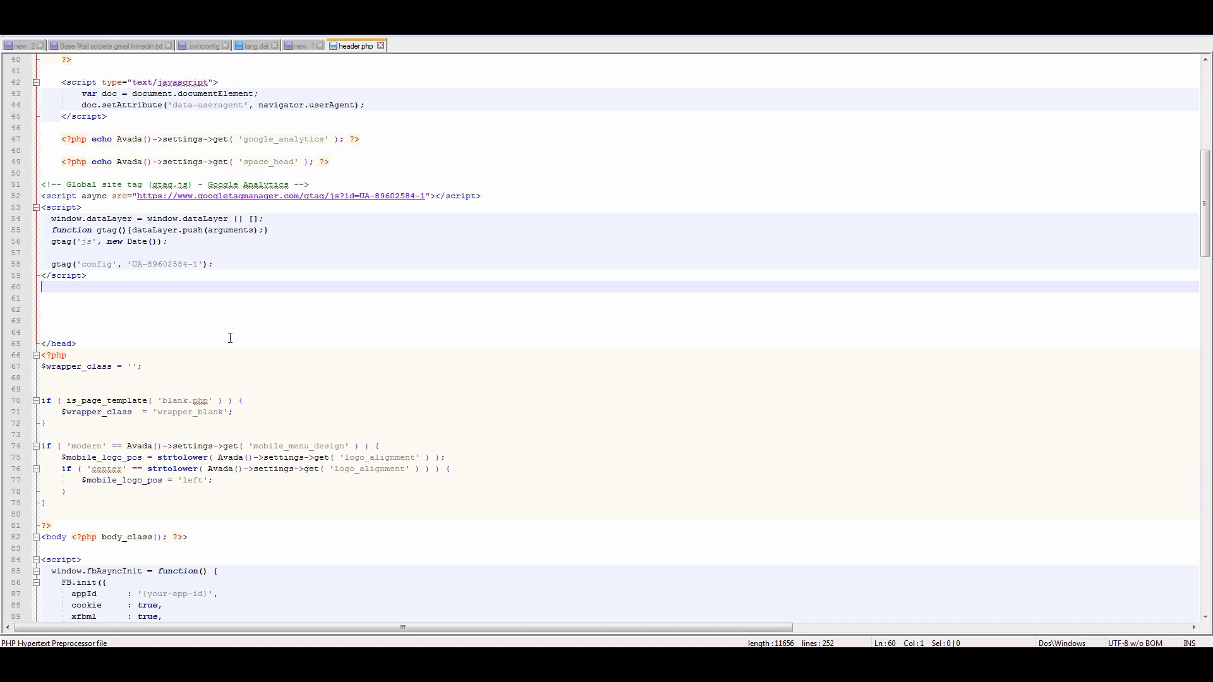
- Check the gtag config line in header.php and upload the modified file back to the server
left_click_drag(54, 264, 214, 268)
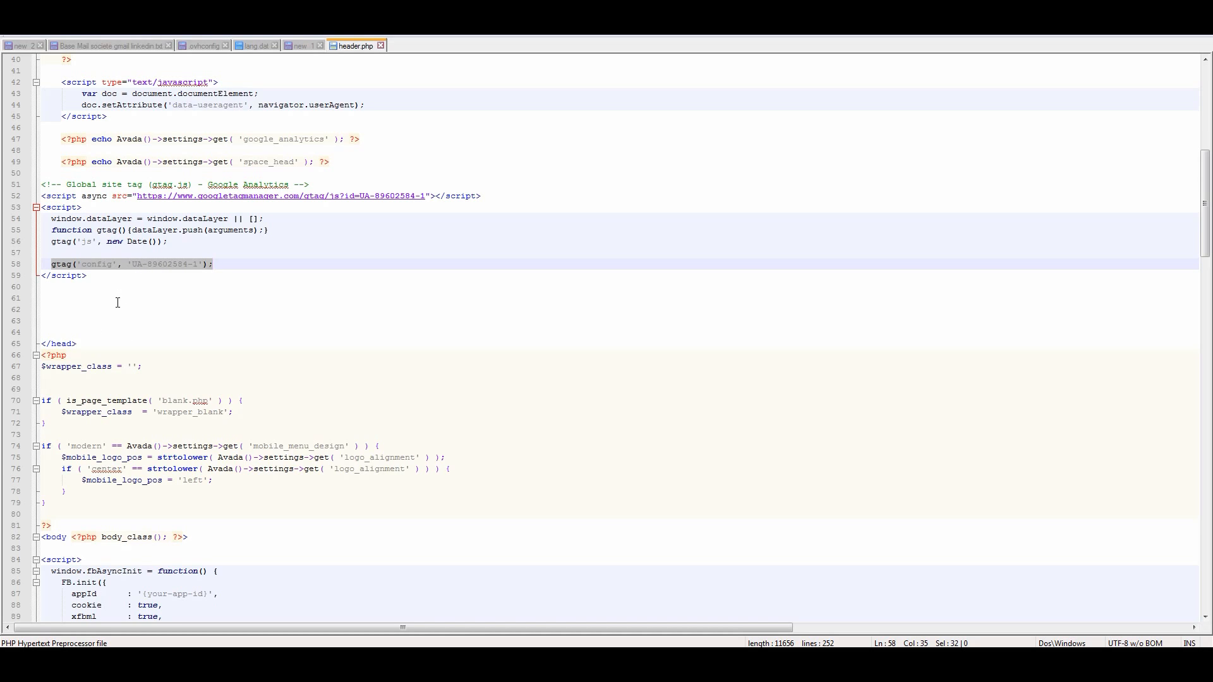
left_click(50, 264)
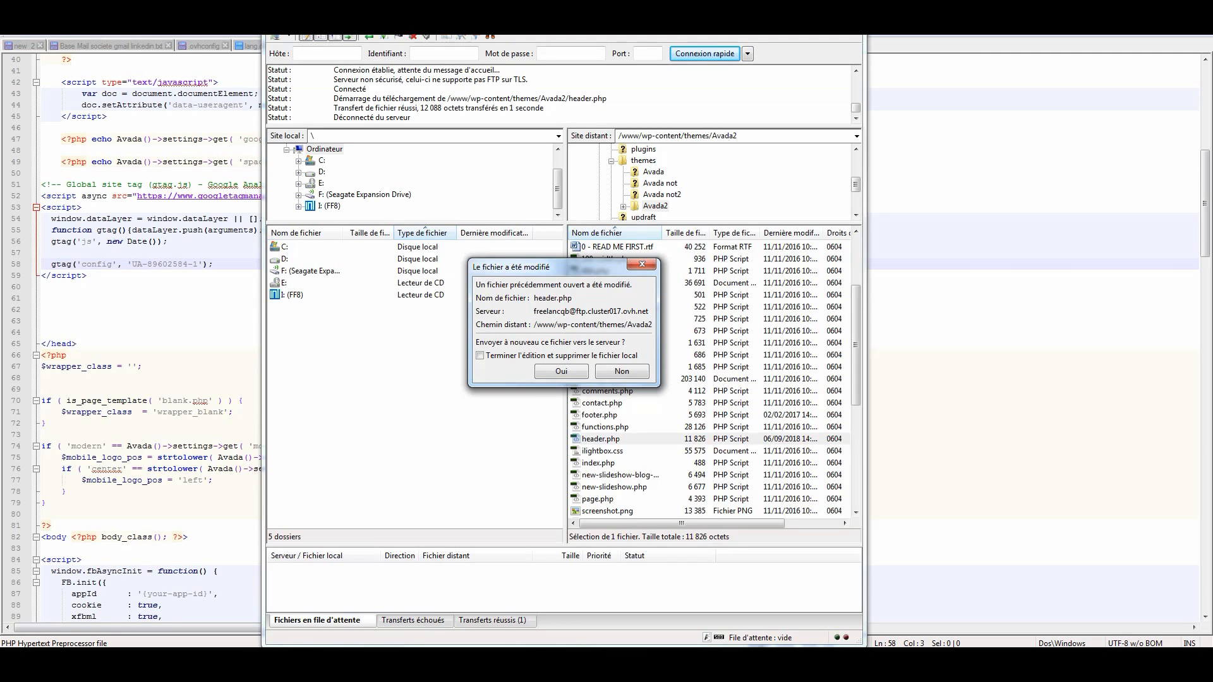
left_click(571, 370)
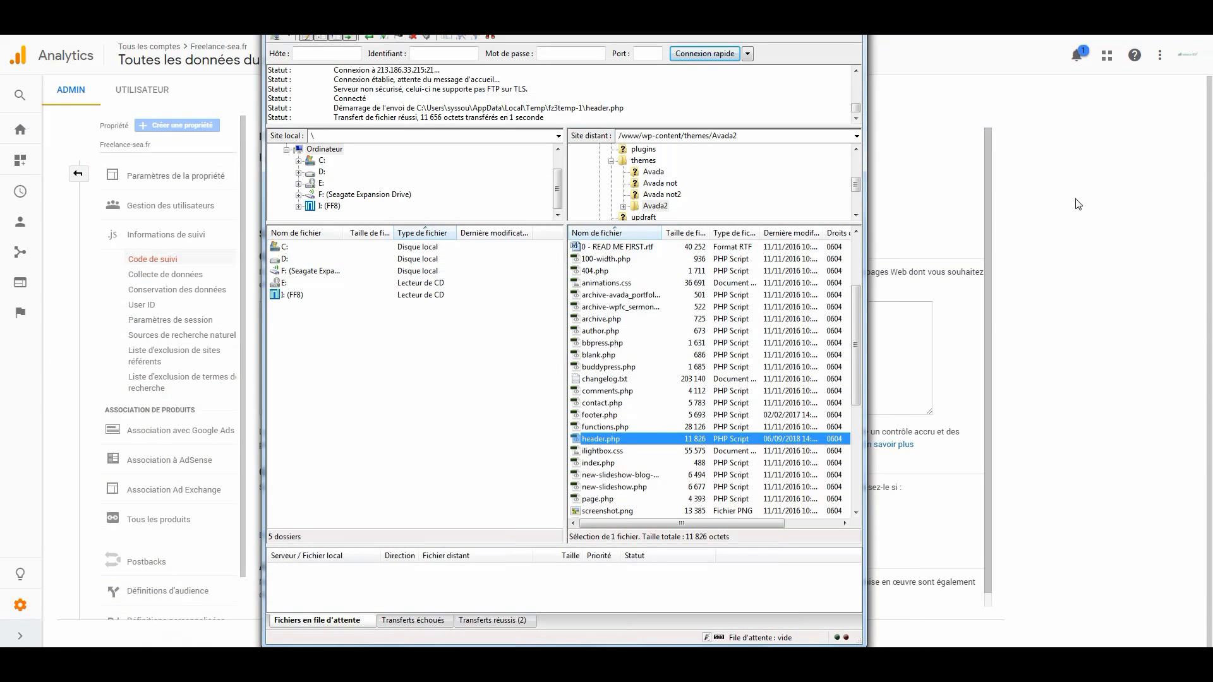
- Switch to Google Ads and open the list of conversion actions
left_click(1075, 201)
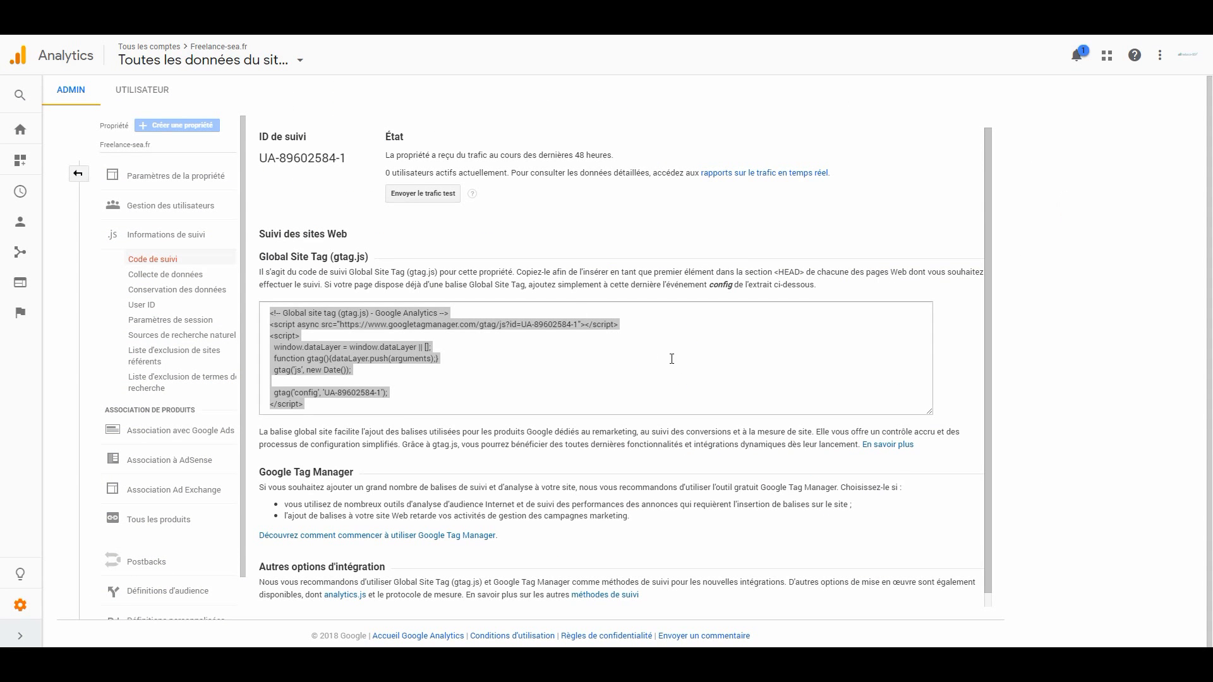
scroll(668, 355, "down", 1)
scroll(659, 346, "up", 1)
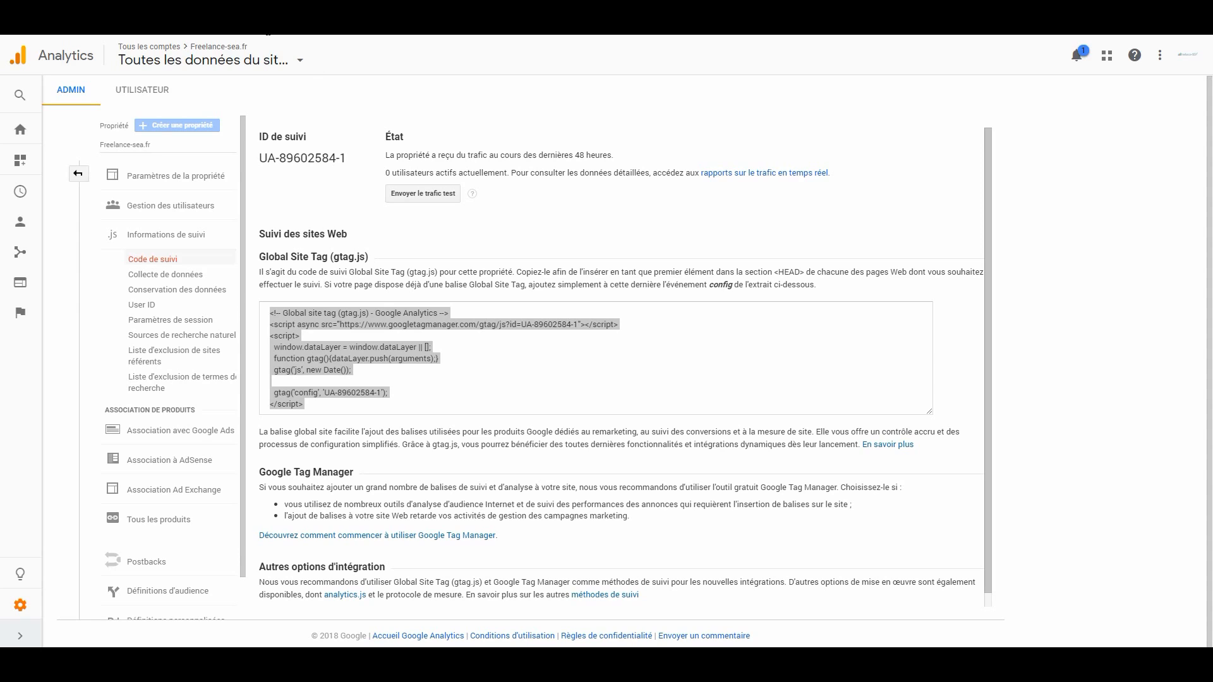
key("ctrl+Tab")
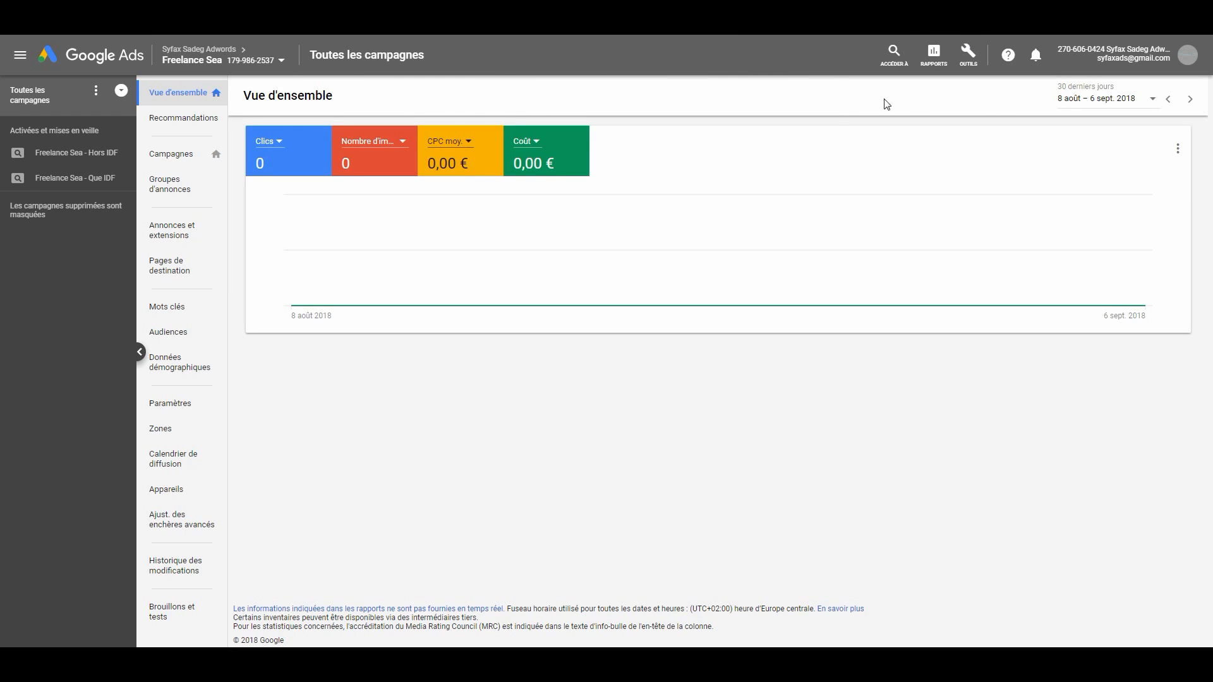
left_click(967, 60)
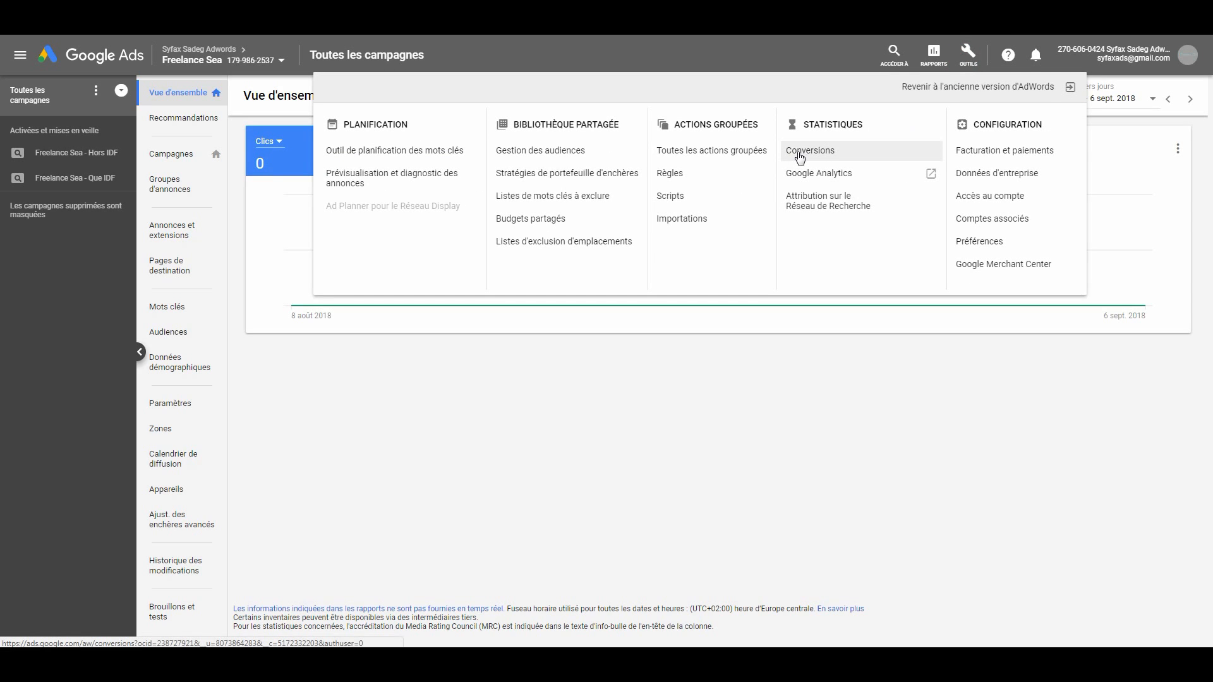
left_click(797, 151)
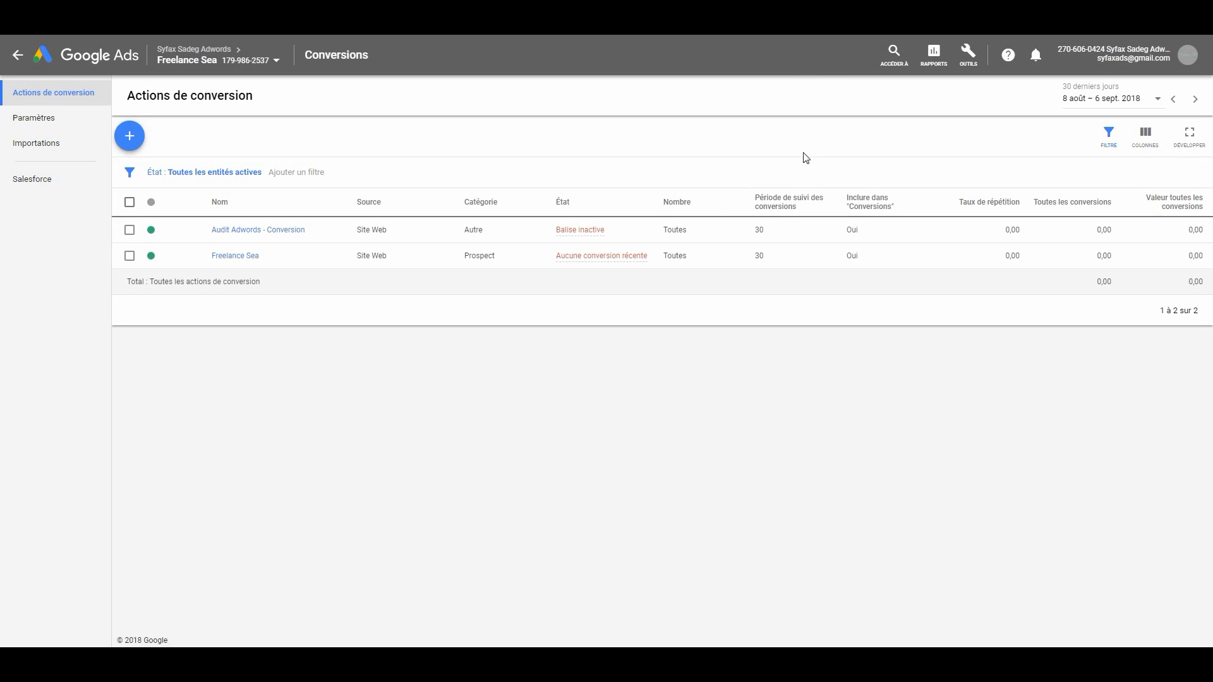
- Open the Freelance Sea conversion action's tag setup and choose to install the tag yourself
left_click(235, 256)
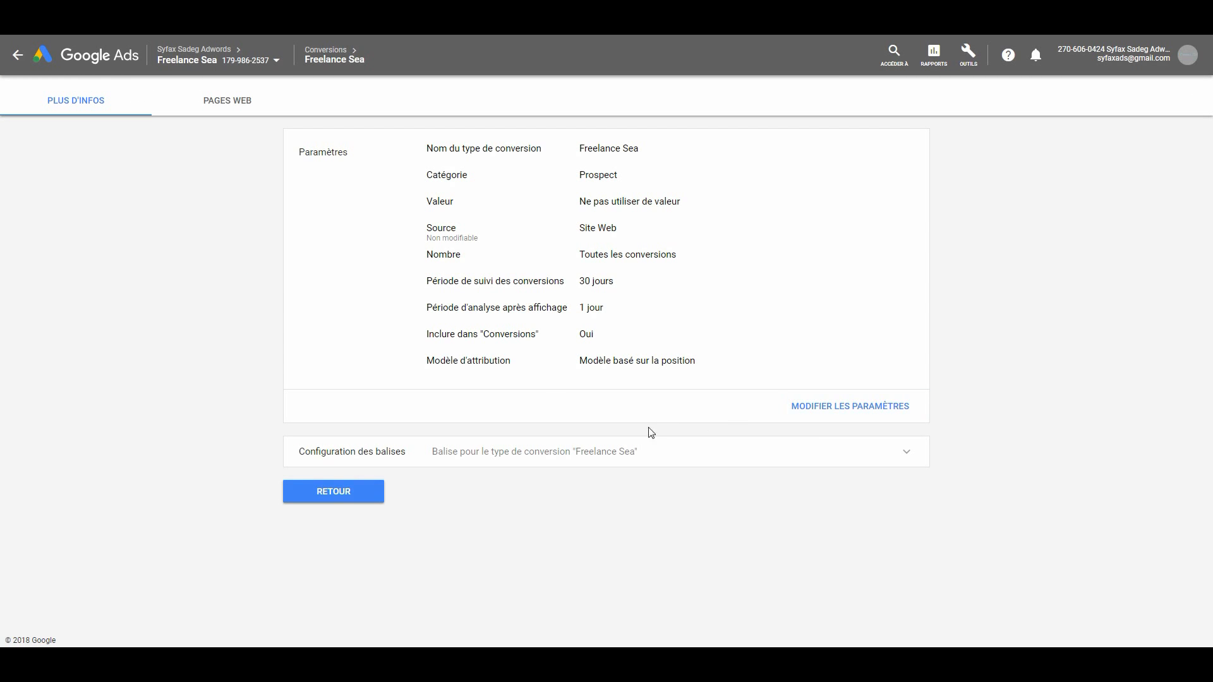
left_click(427, 453)
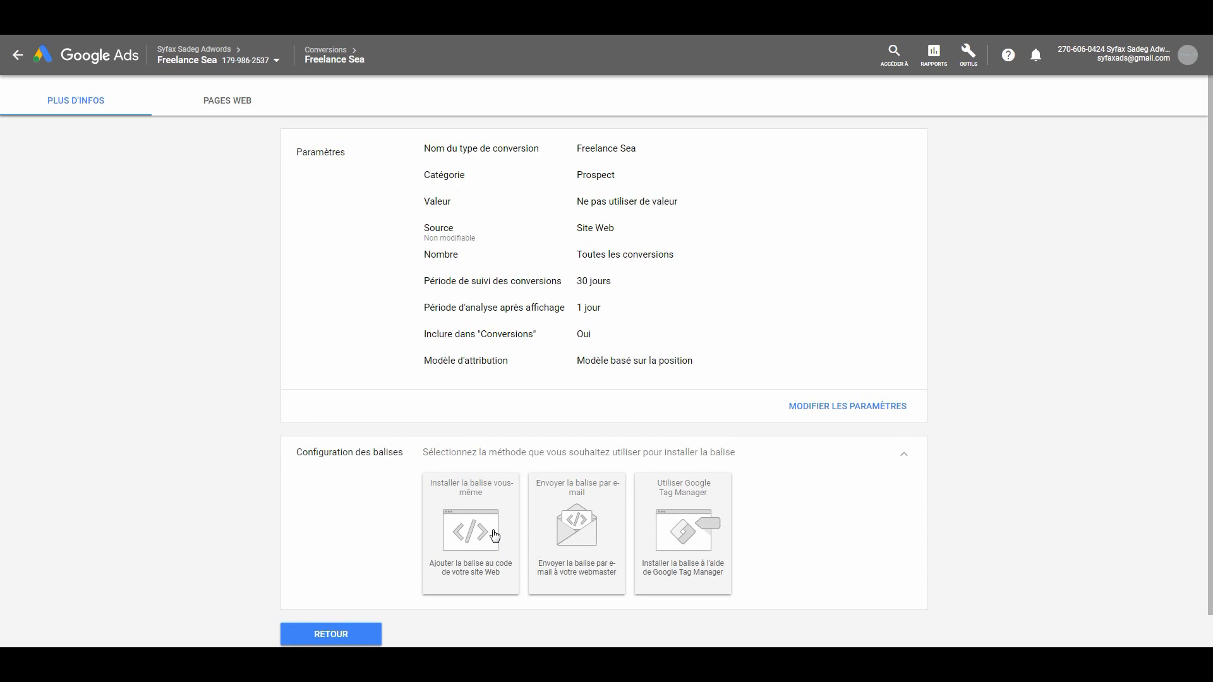
left_click(483, 510)
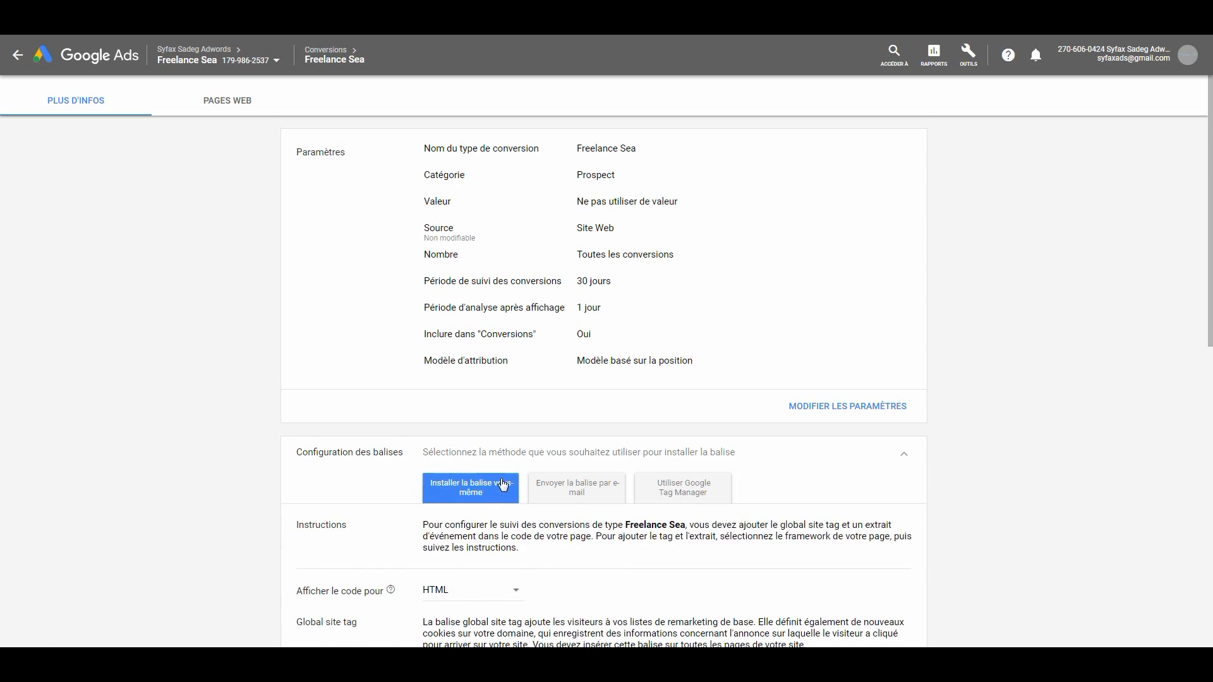
- Set the global site tag option to already installed on all pages from another Google product or another Google Ads account
scroll(505, 487, "down", 3)
scroll(508, 485, "down", 3)
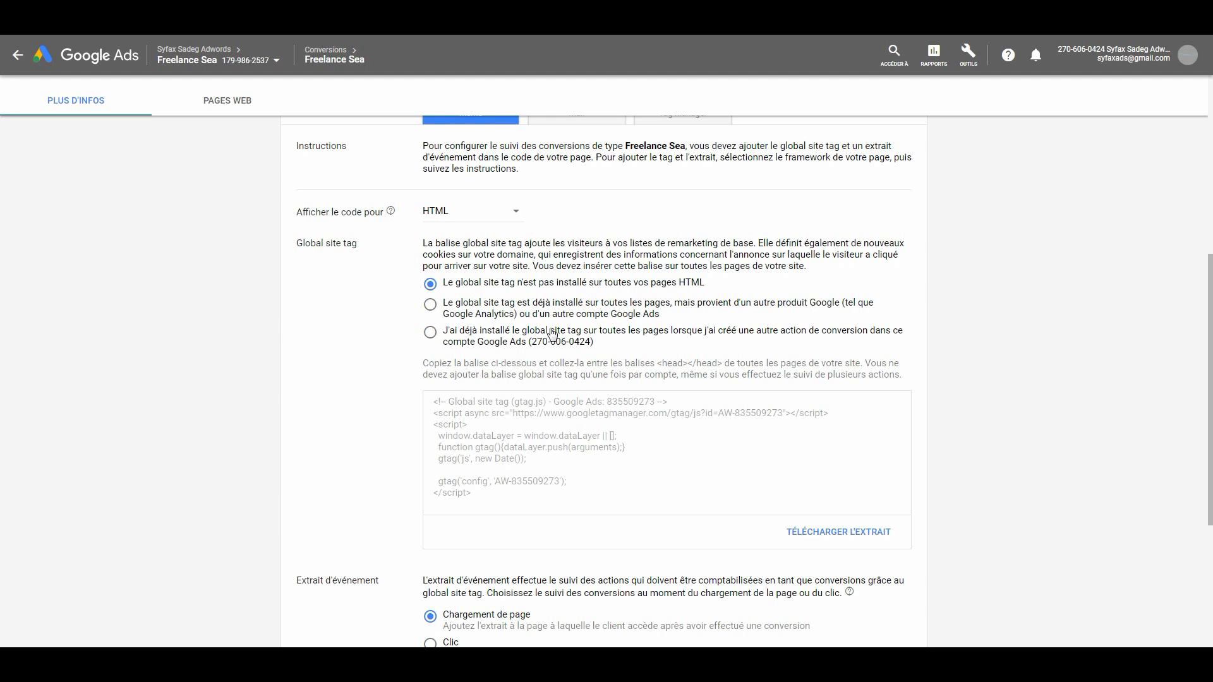
left_click(460, 306)
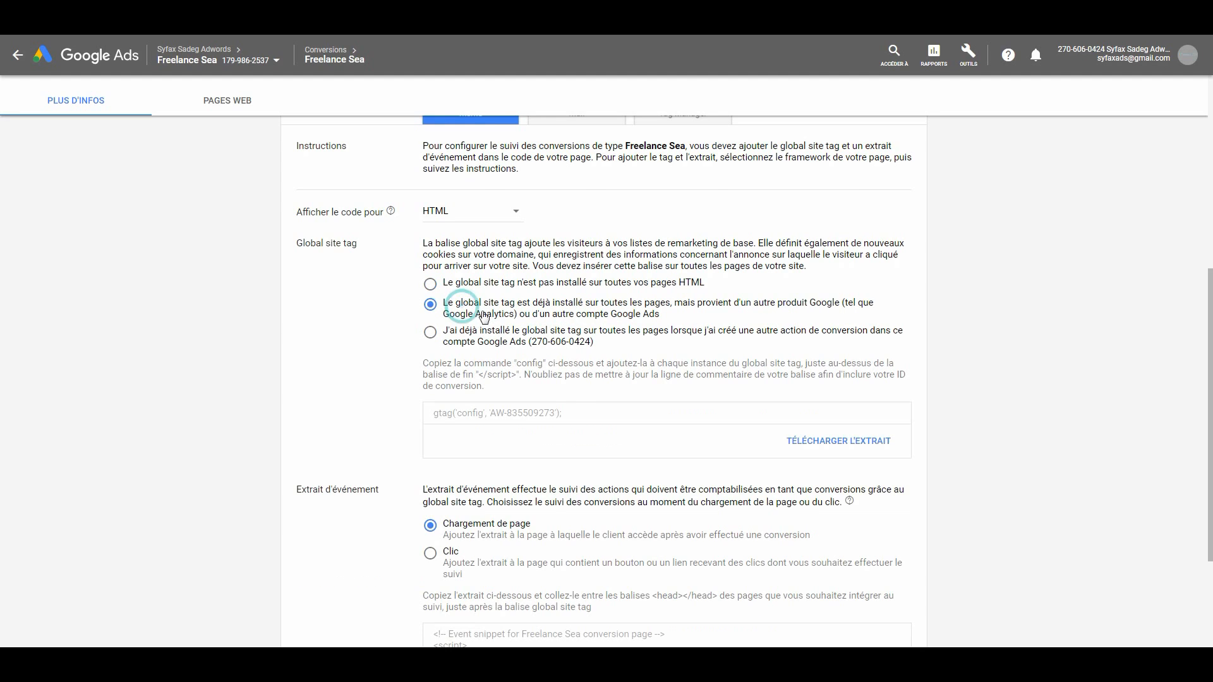
- Copy the Google Ads gtag config command from the Global site tag section of the tag setup
scroll(562, 391, "down", 2)
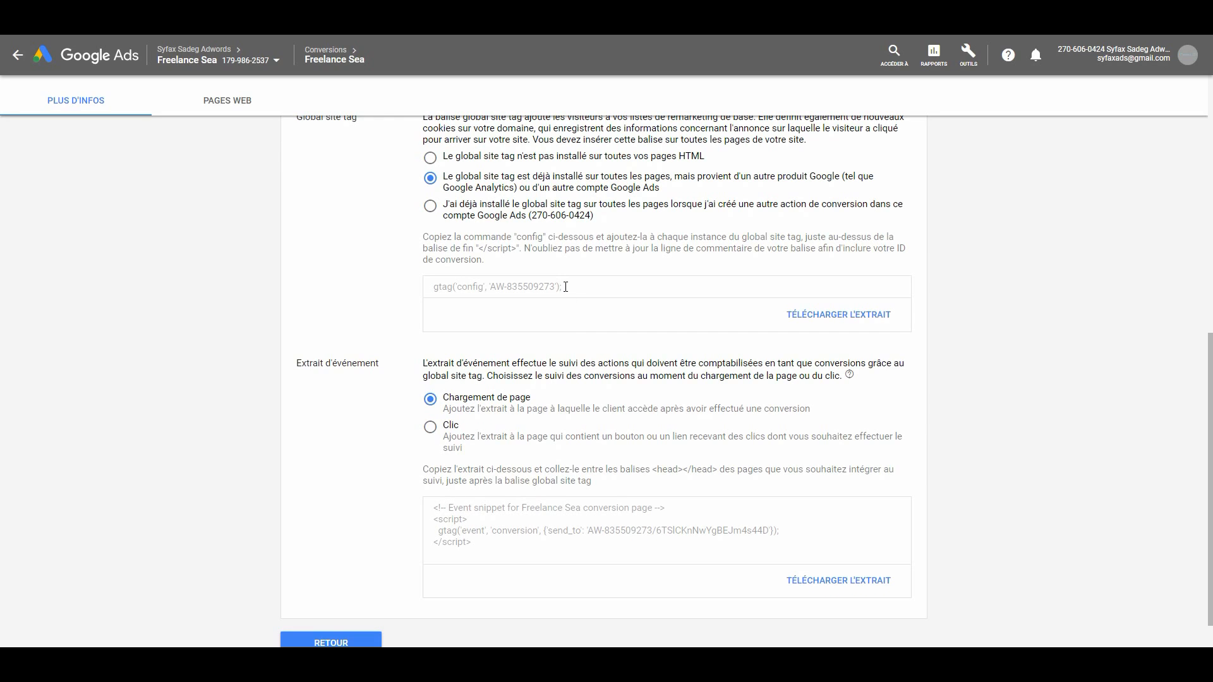
left_click_drag(568, 287, 430, 282)
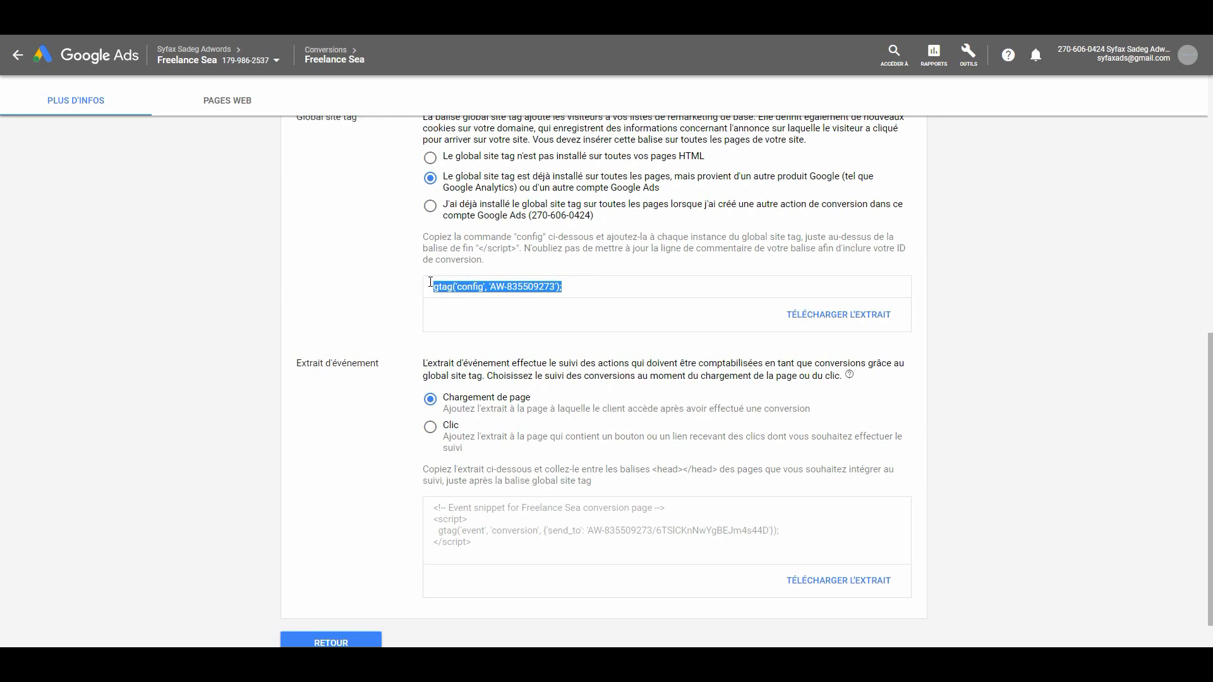
right_click(455, 287)
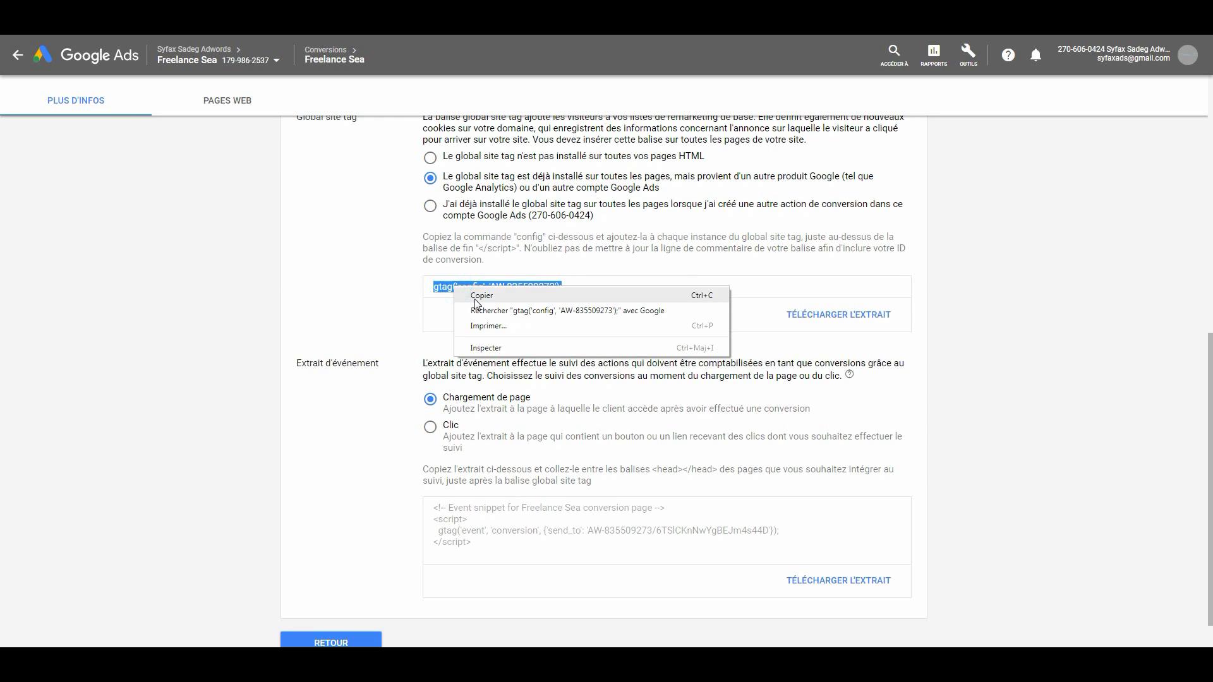
left_click(471, 297)
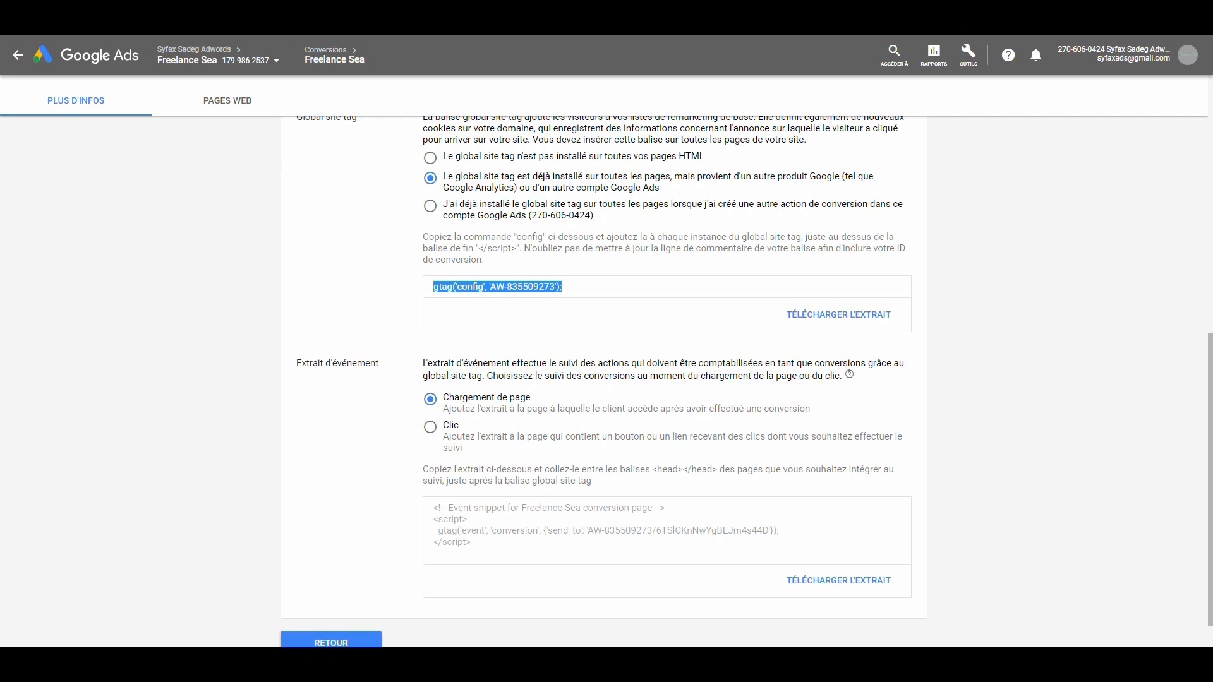
- Switch to the FTP client and reopen the local copy of header.php from the Avada2 theme folder for editing
key("alt+Tab")
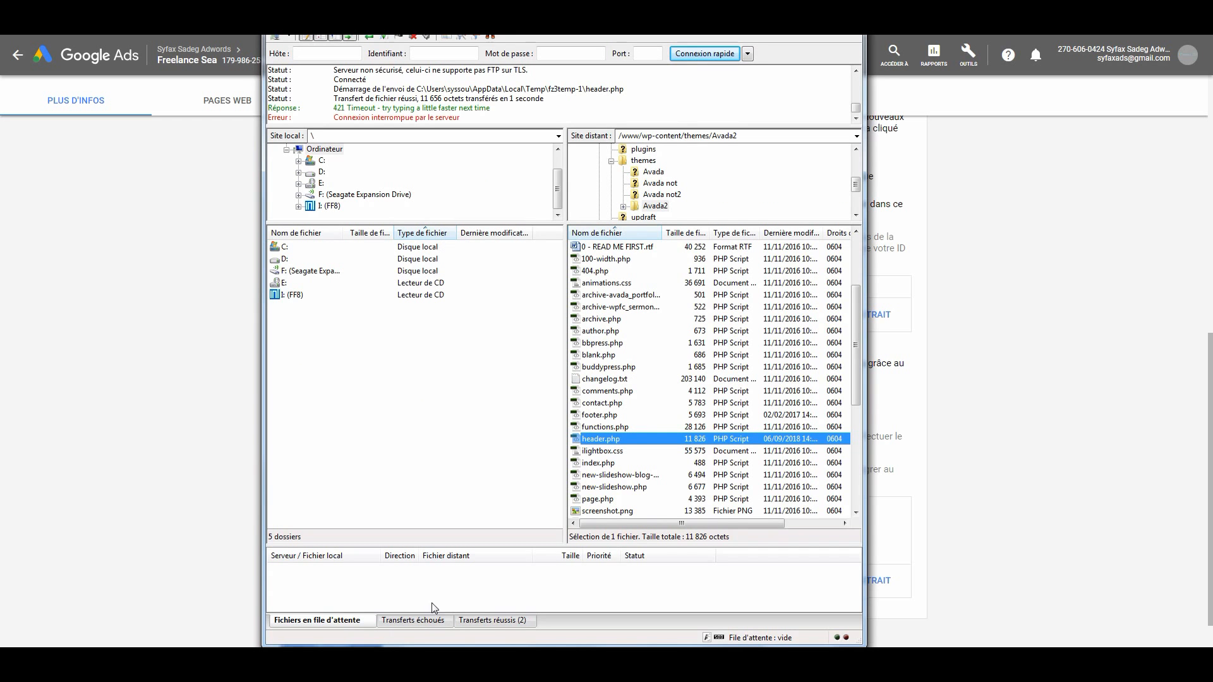
right_click(619, 440)
left_click(685, 477)
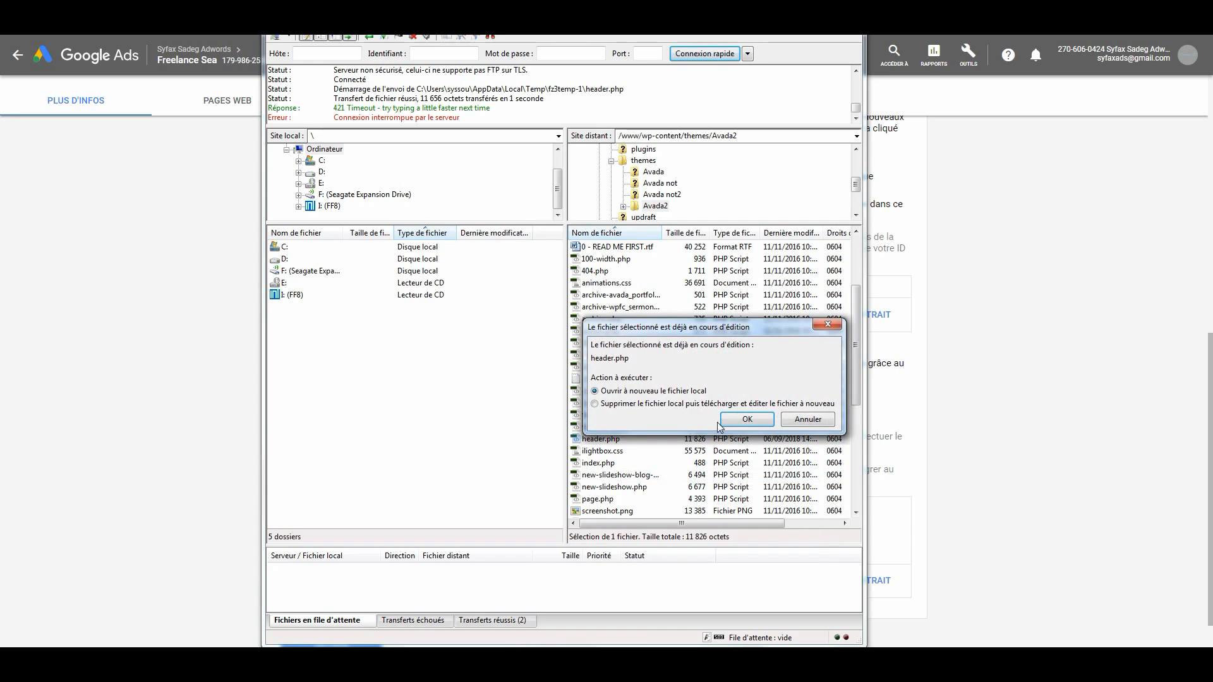
left_click(755, 420)
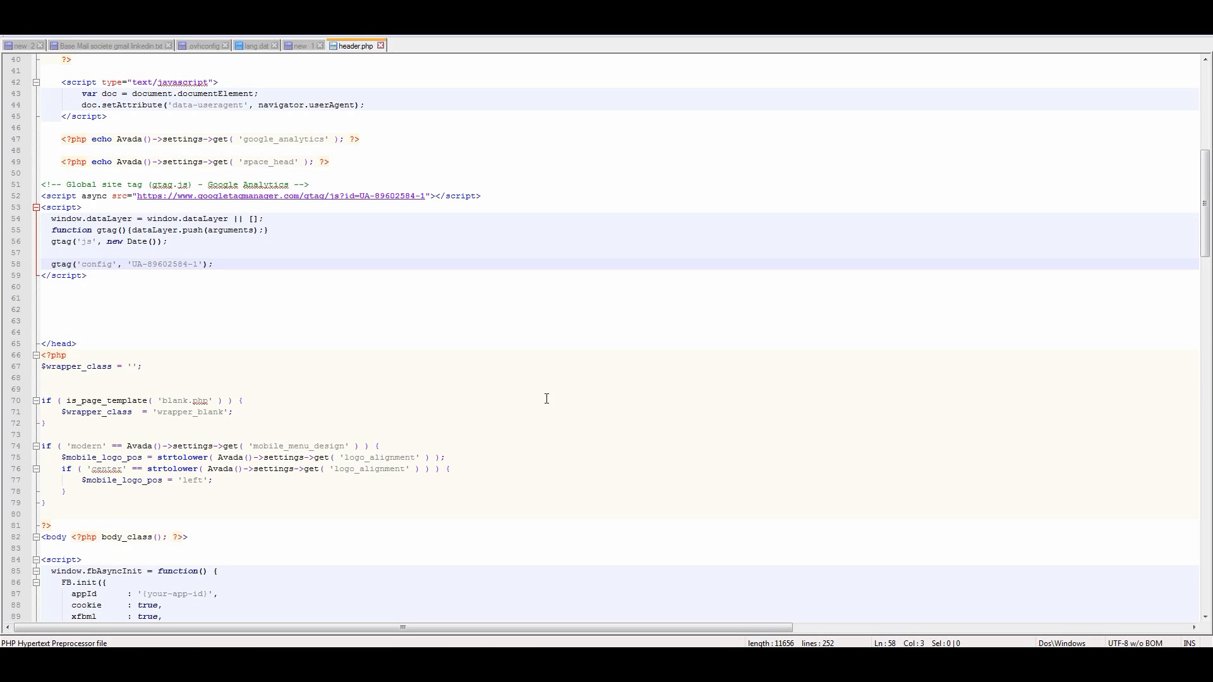
- Paste the Google Ads config command directly below the Analytics config line and remove the extra blank lines around it
left_click(233, 265)
key("Return")
key("ctrl+v")
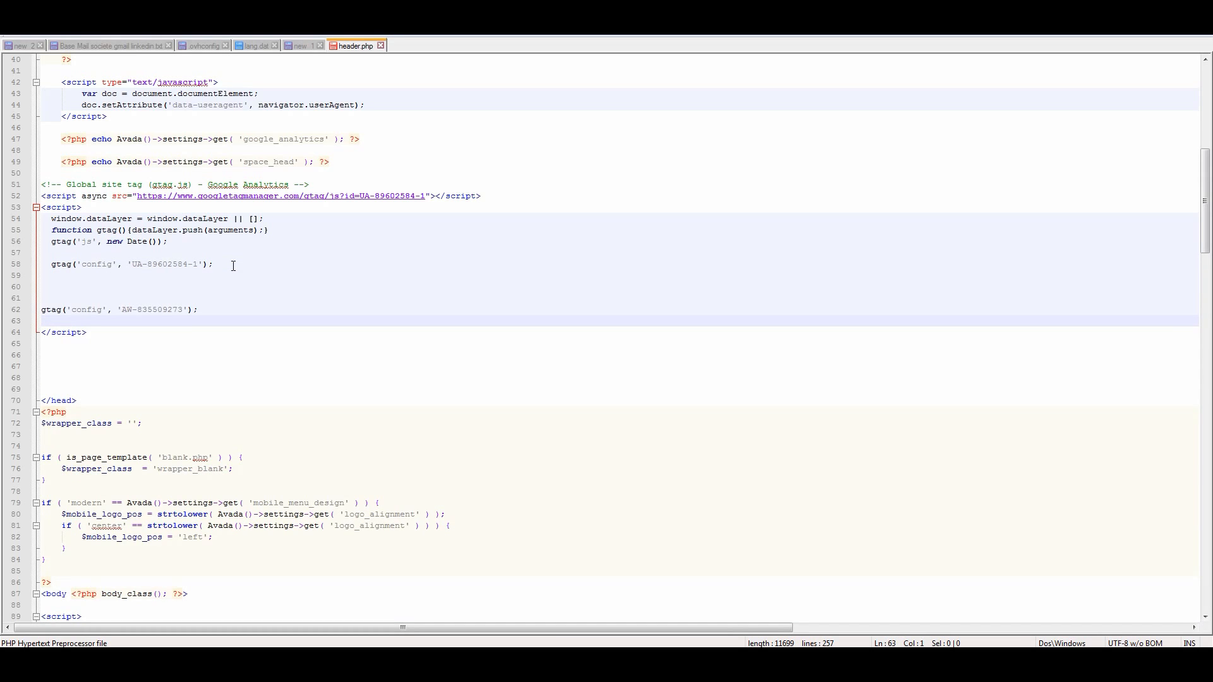
key("Up")
key("BackSpace")
key("BackSpace")
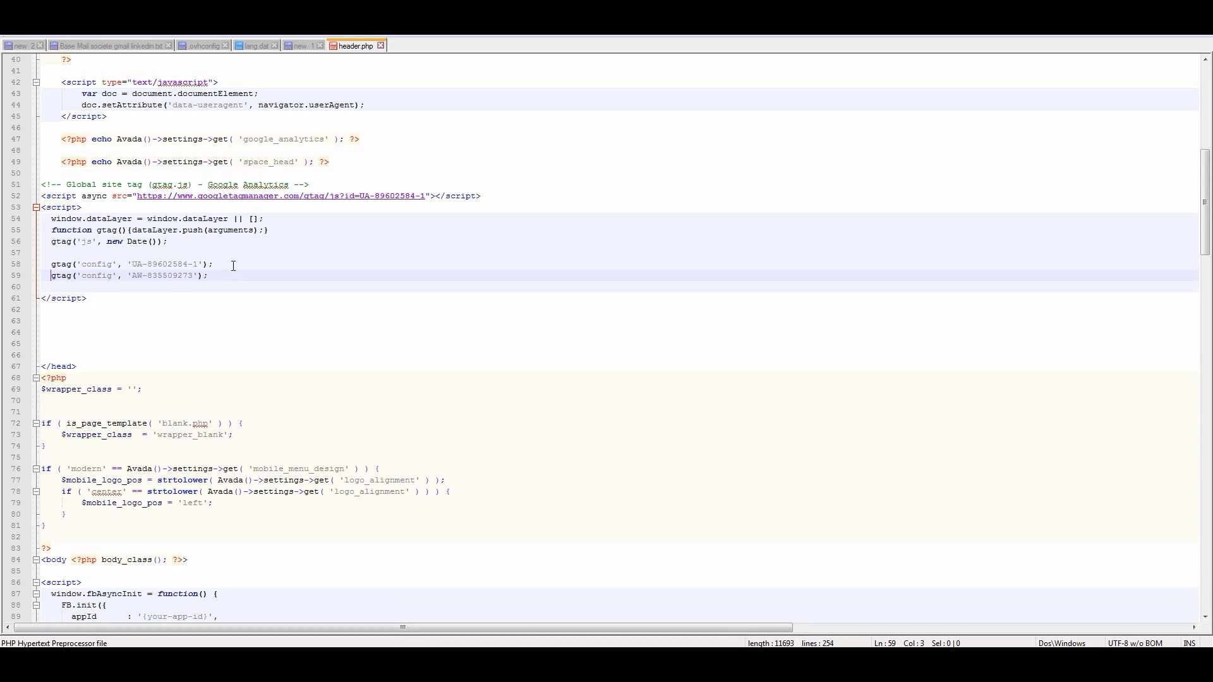
- Compare the UA and AW prefixes in the two config lines, then save header.php and upload it to the server
left_click(135, 263)
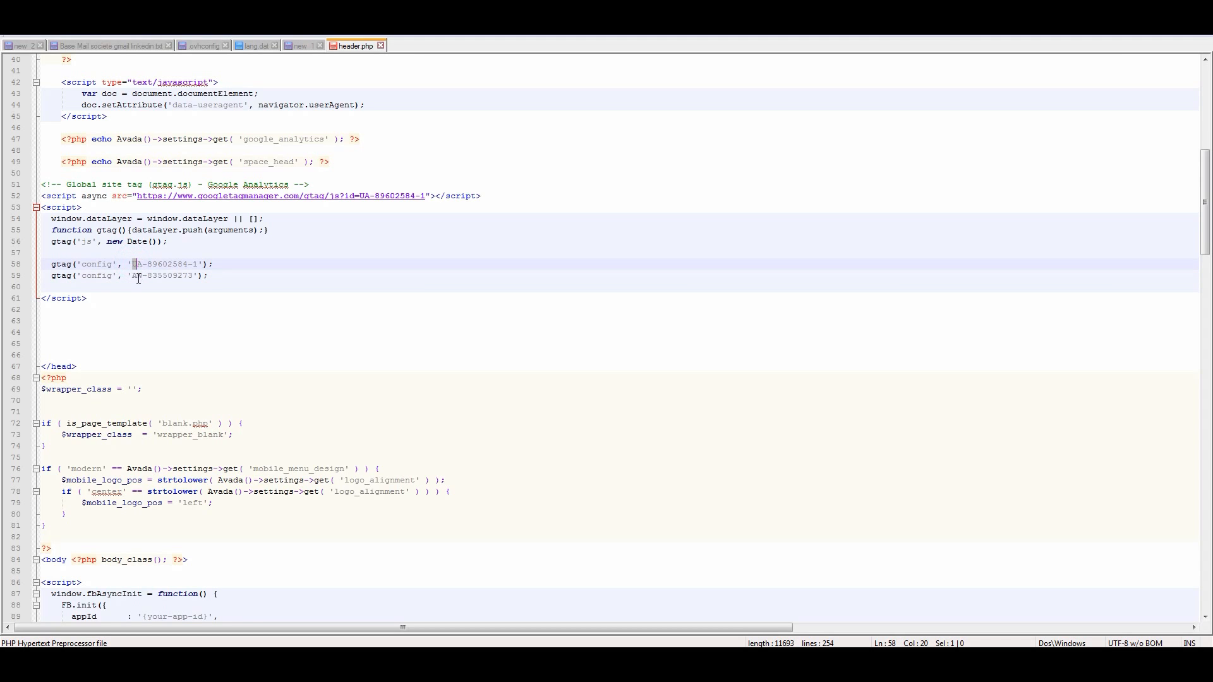
double_click(137, 275)
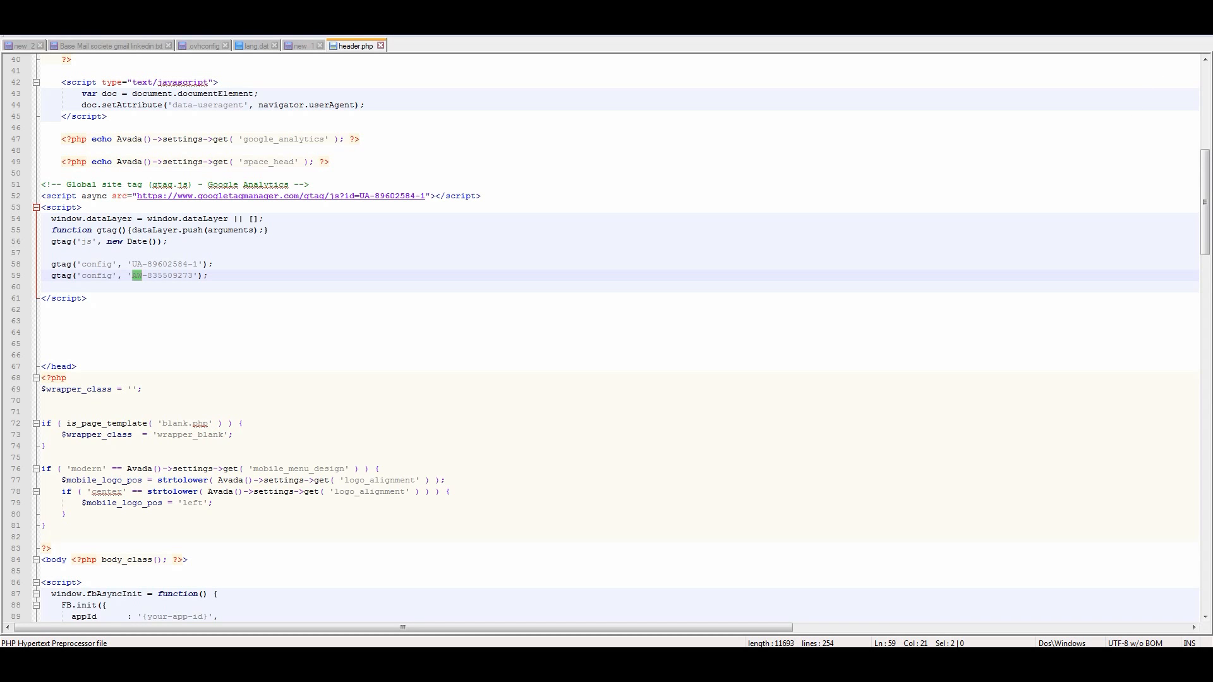
key("ctrl+s")
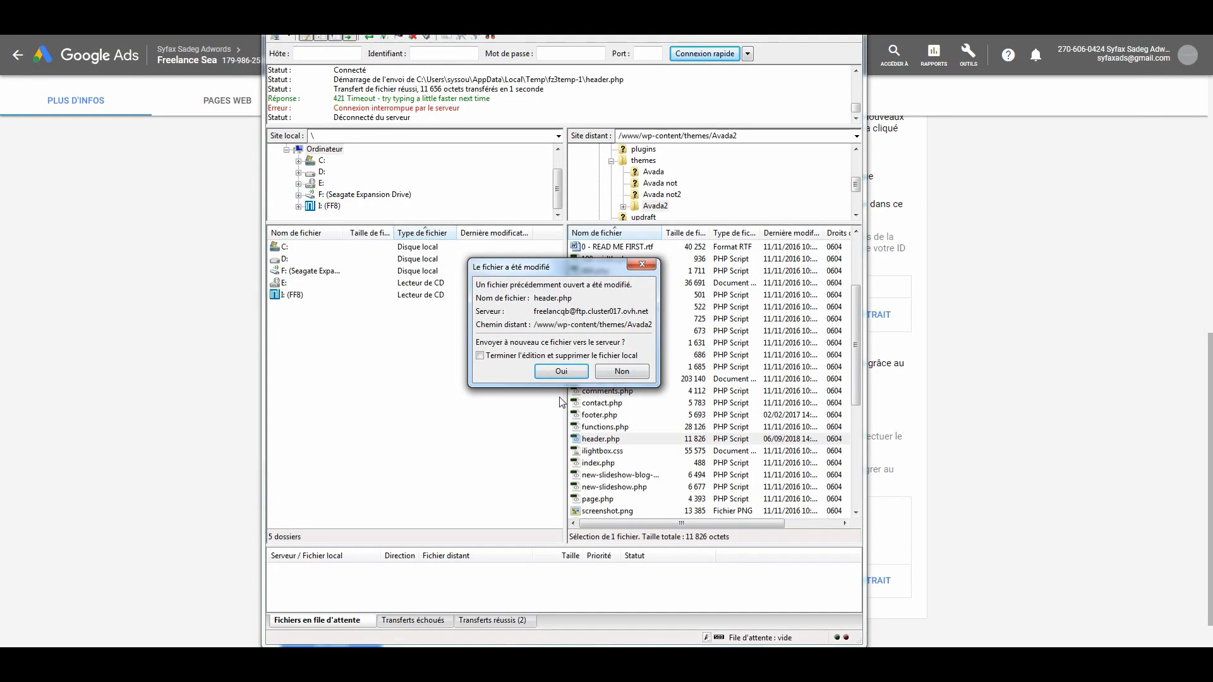
left_click(560, 372)
- Back in Google Ads, review the config command and page-load event snippet, then return to the list of conversion actions
left_click(992, 276)
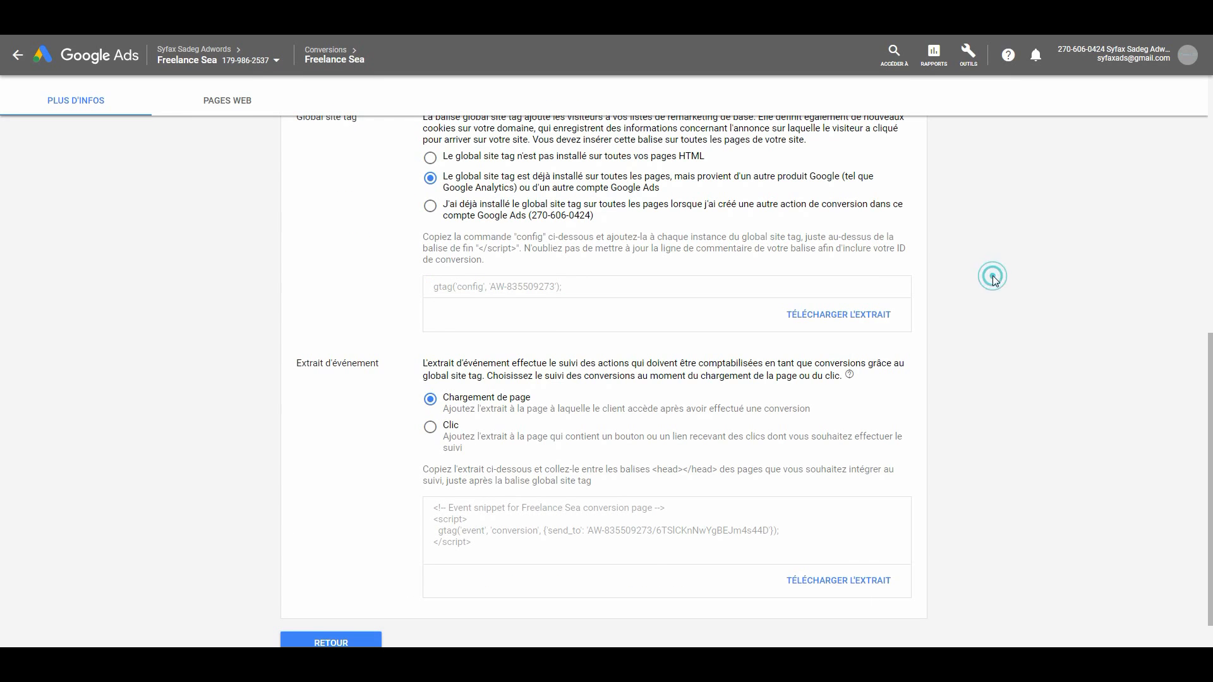
left_click(533, 288)
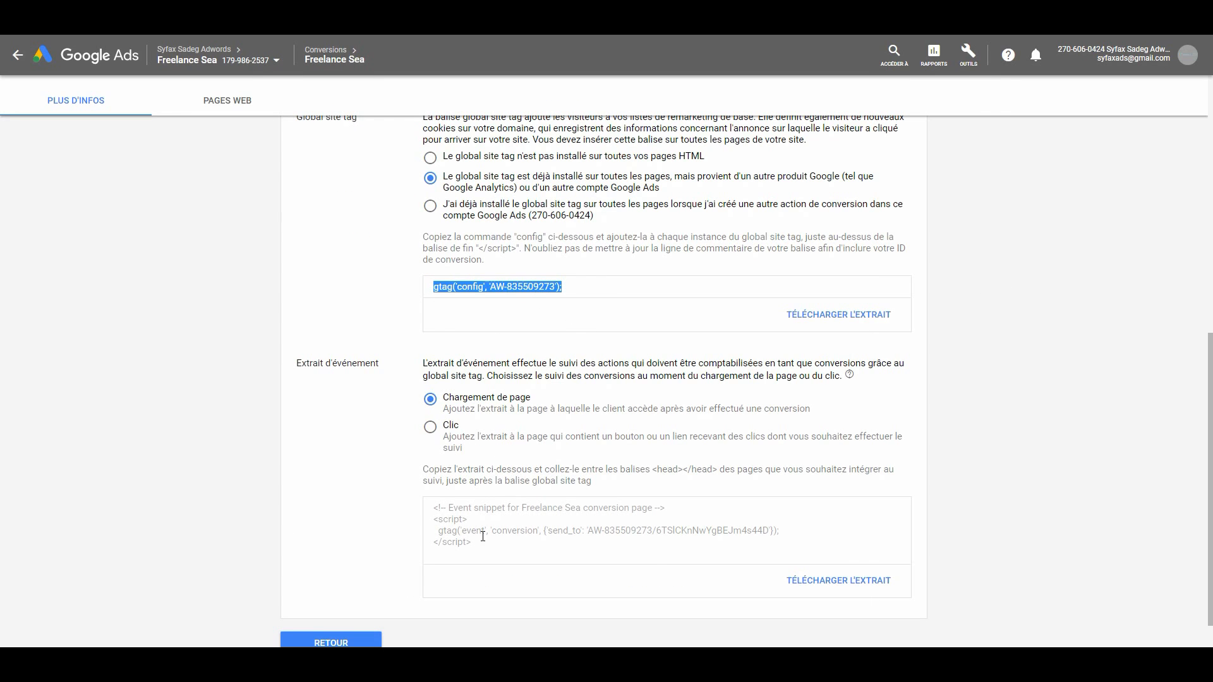
left_click_drag(482, 543, 428, 506)
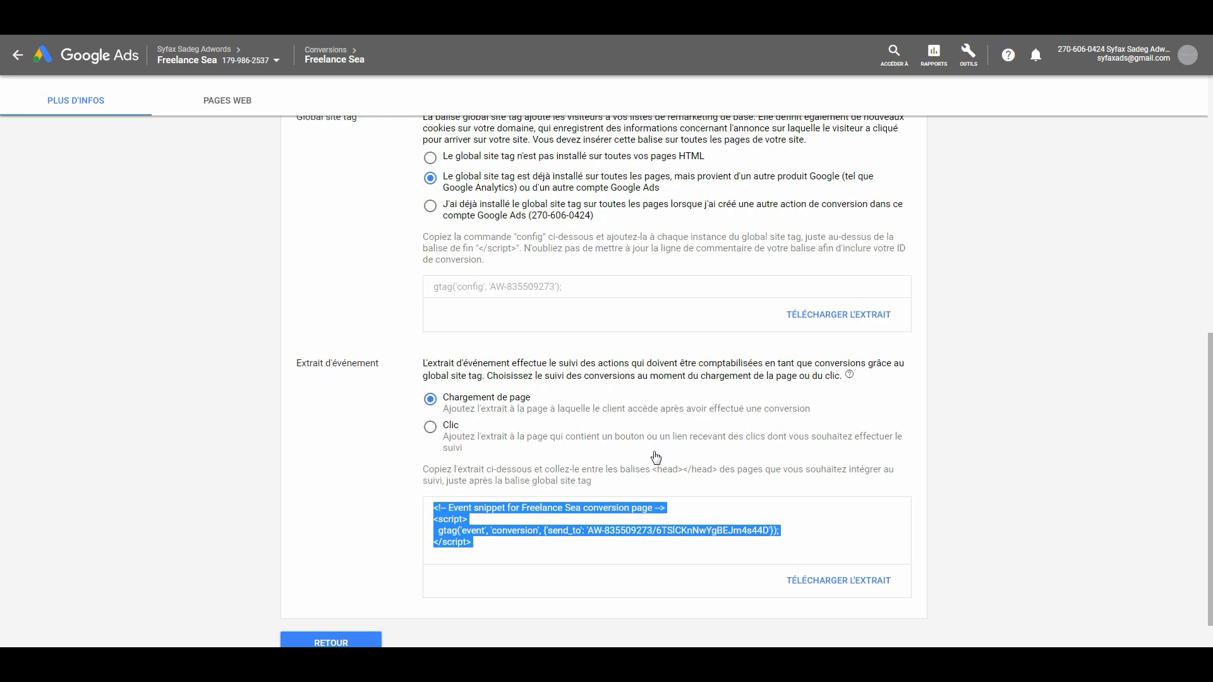
scroll(367, 514, "down", 1)
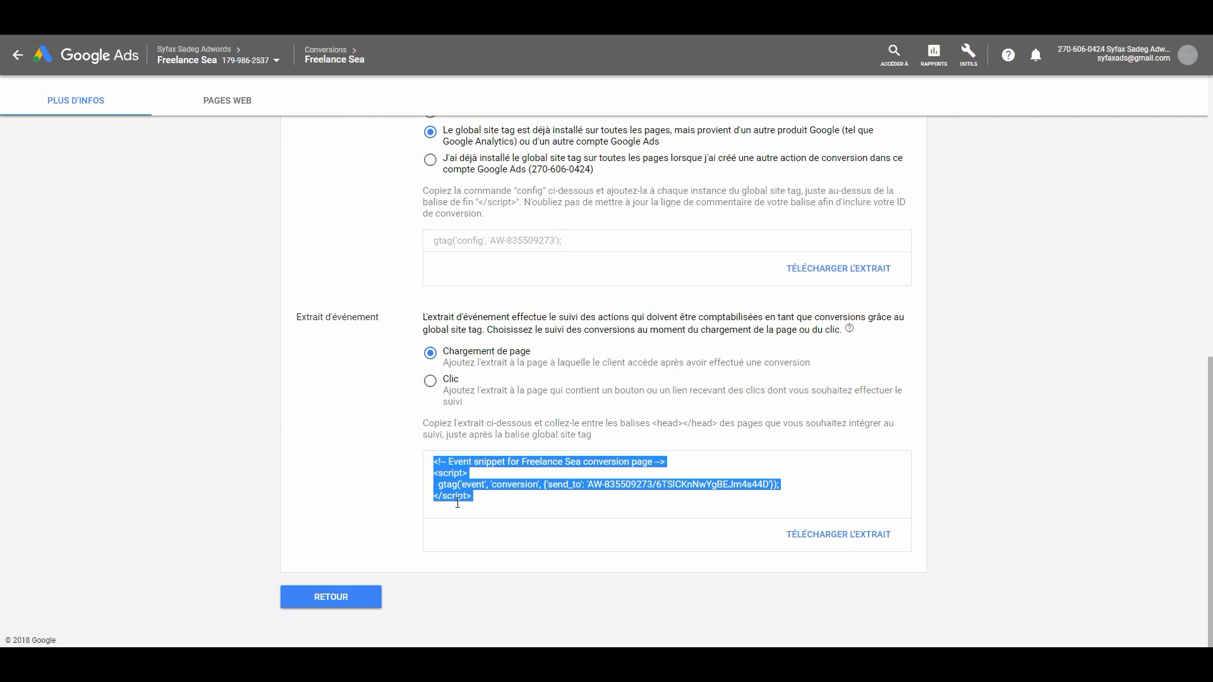
left_click(342, 597)
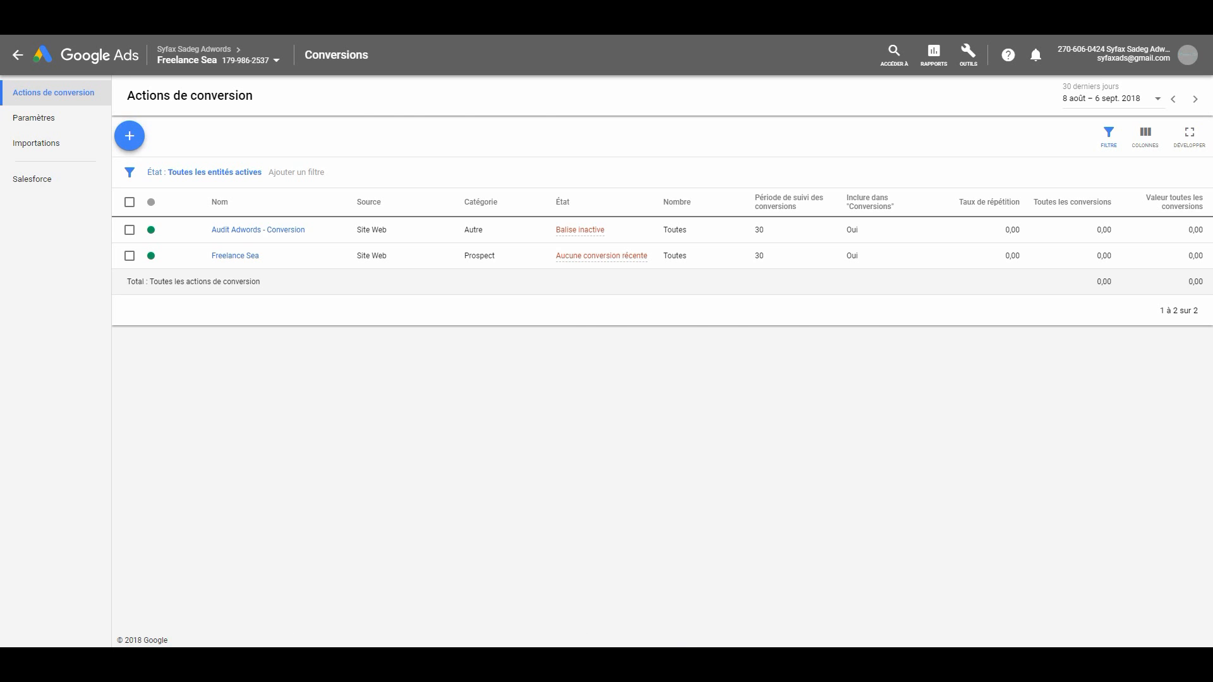
- Return to the FTP client and open the local copy of header.php in the editor again
left_click(315, 666)
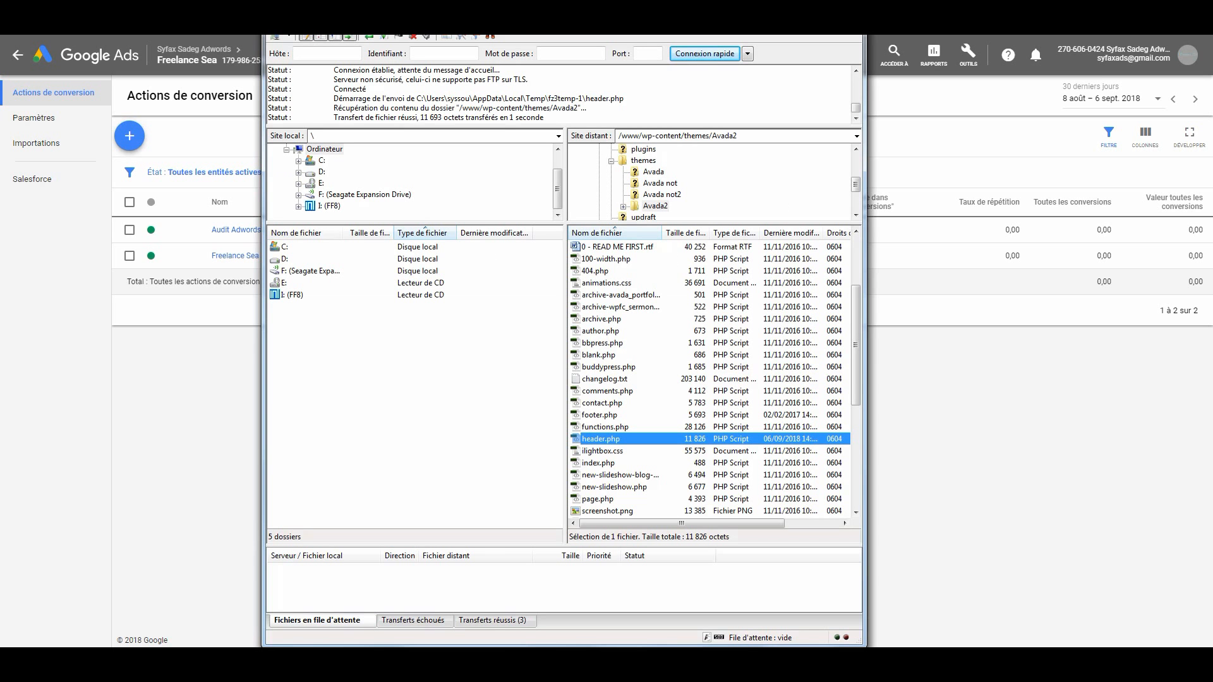
right_click(606, 442)
left_click(669, 475)
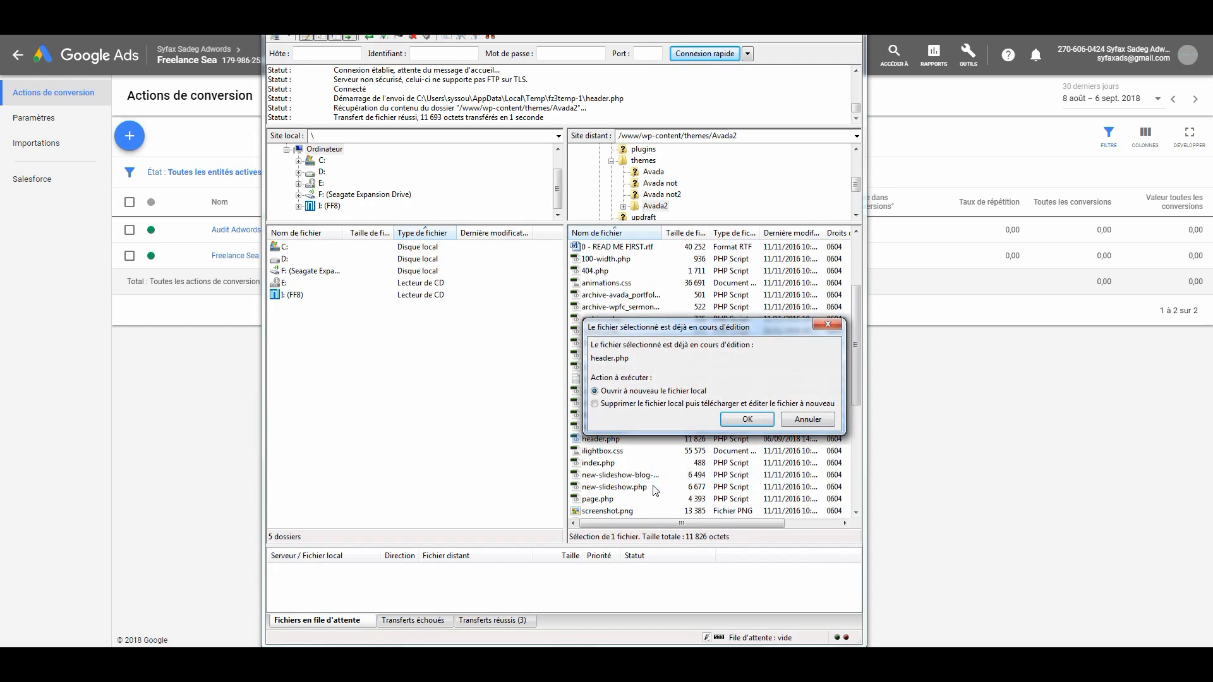
left_click(770, 419)
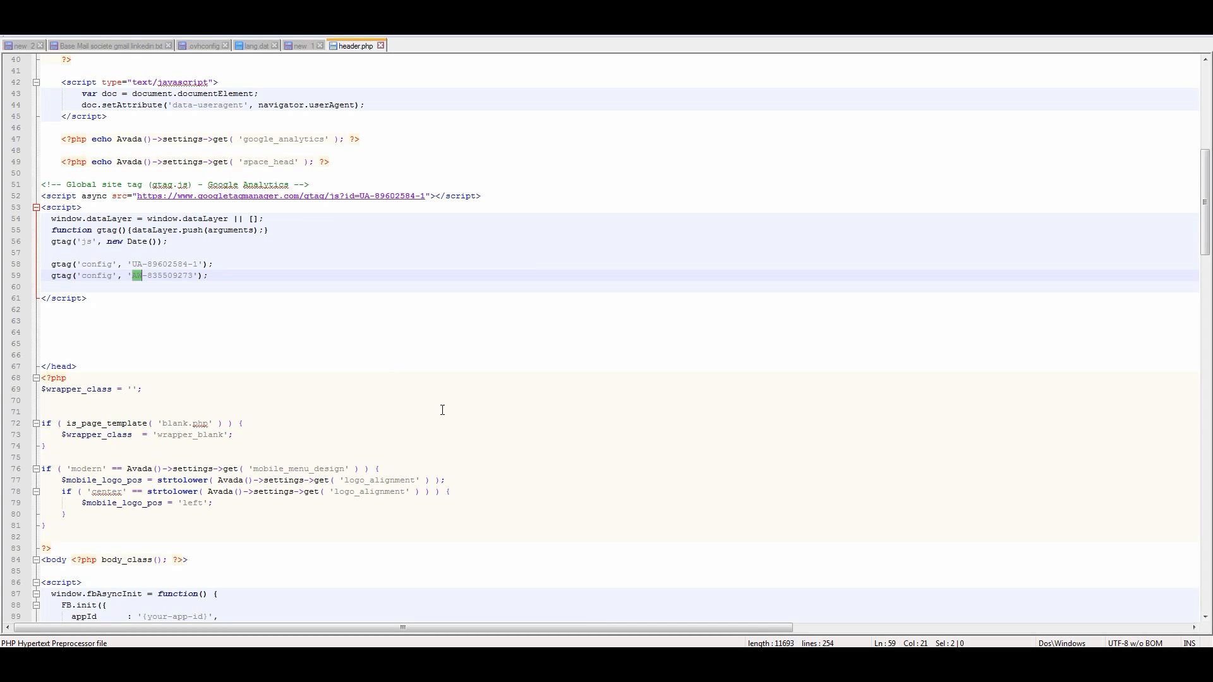
- Review the global site tag's position before the closing head tag and its Analytics and Google Ads config lines
left_click(95, 297)
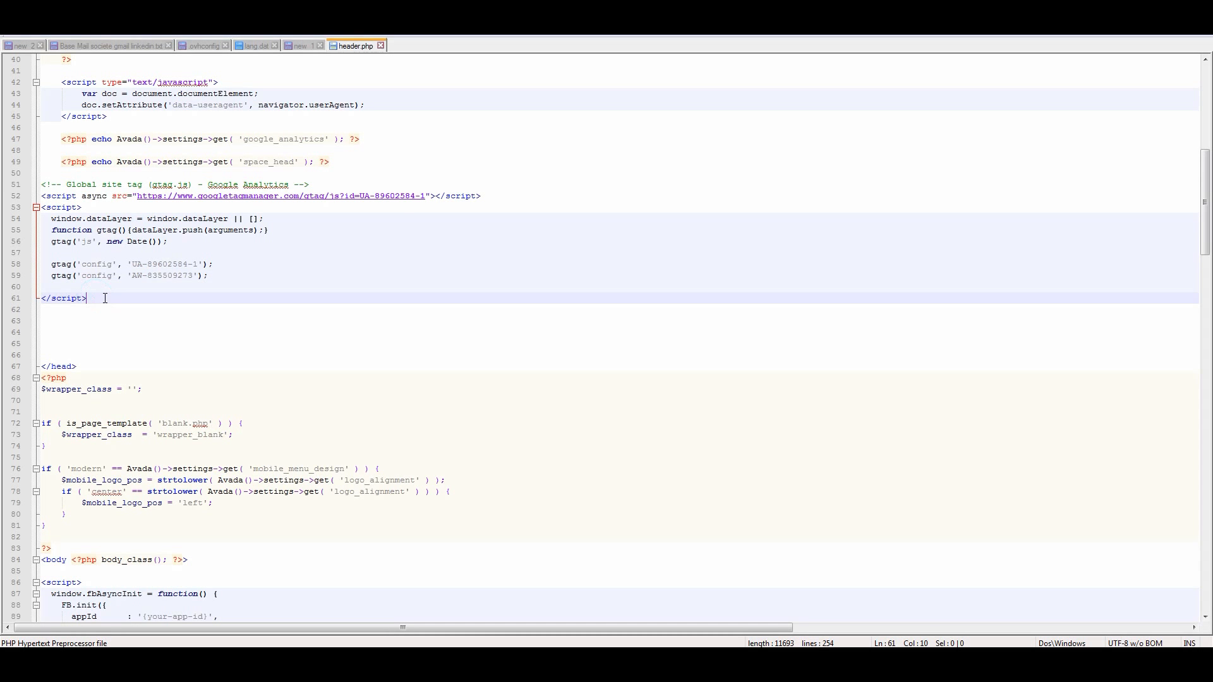
left_click_drag(95, 297, 14, 185)
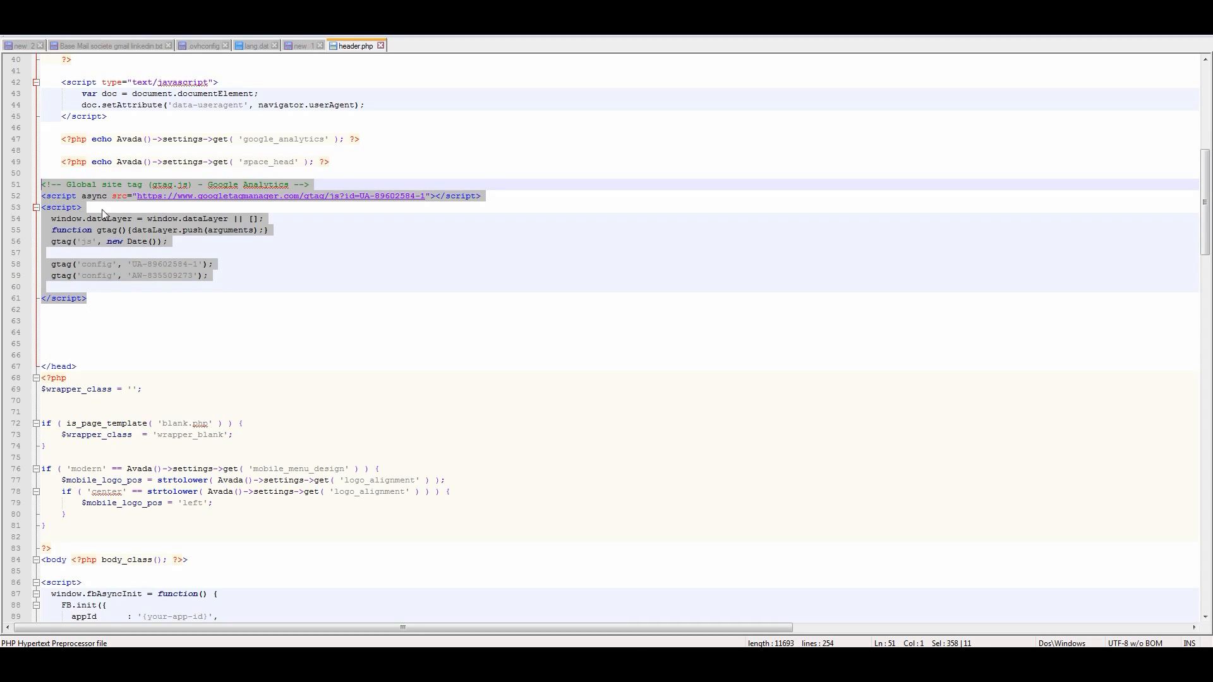
left_click(145, 185)
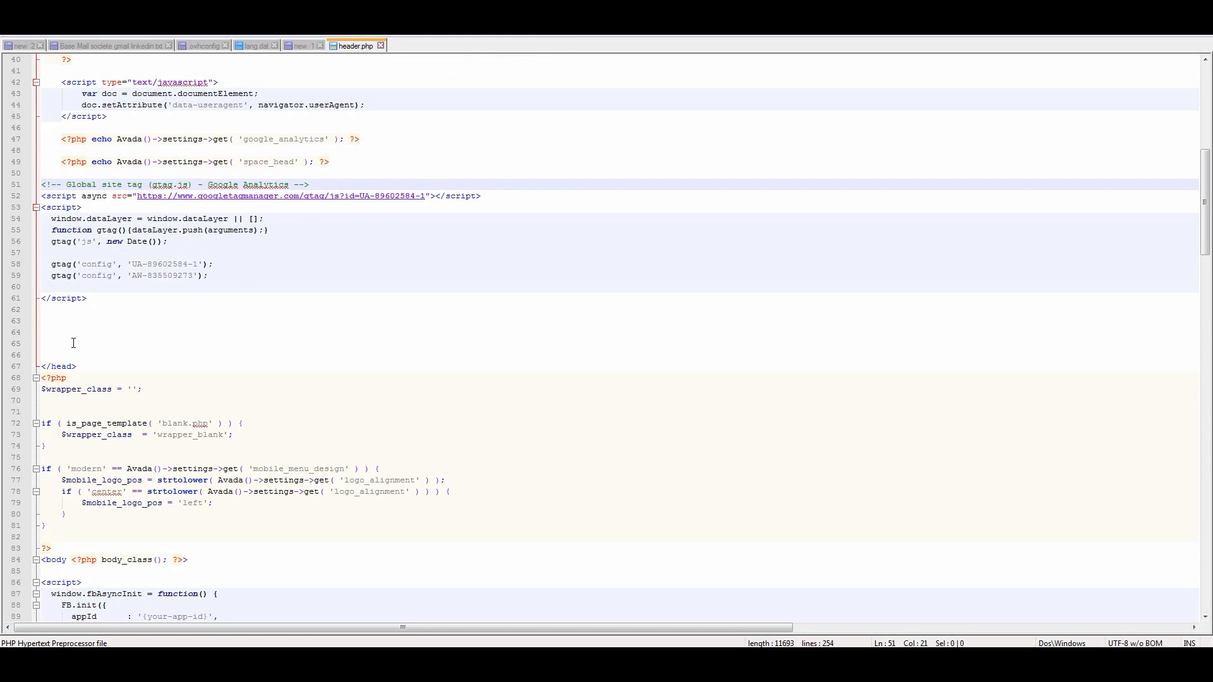
left_click_drag(89, 367, 41, 366)
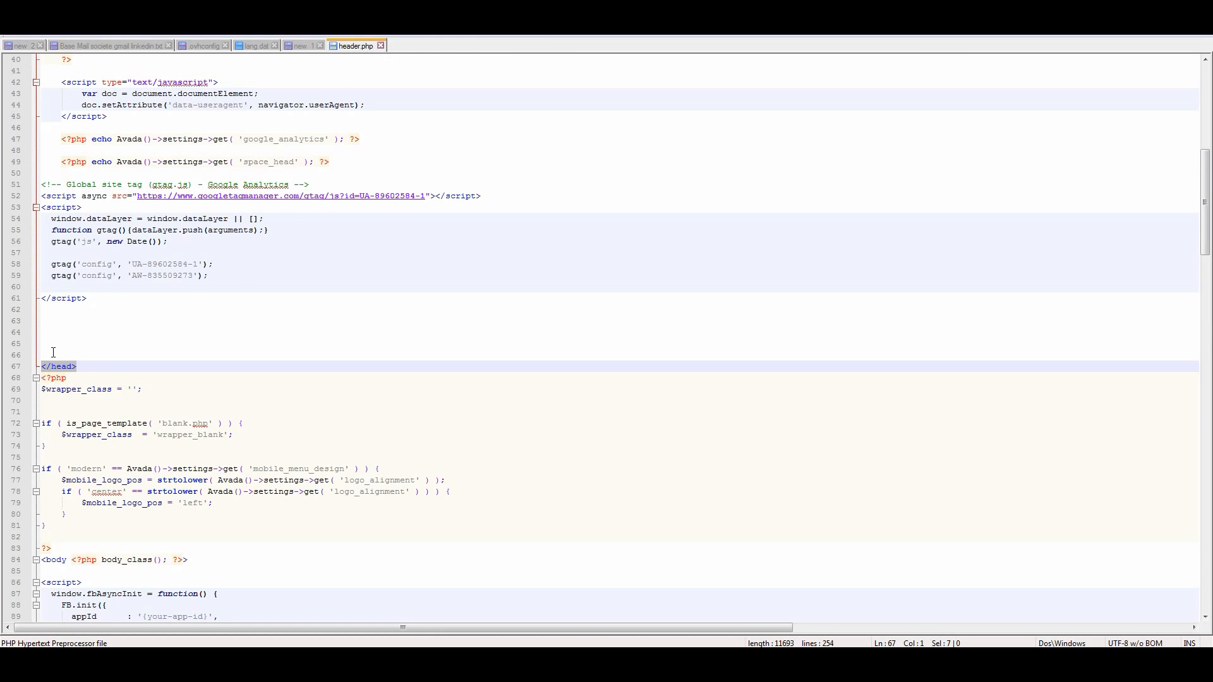
left_click(107, 297)
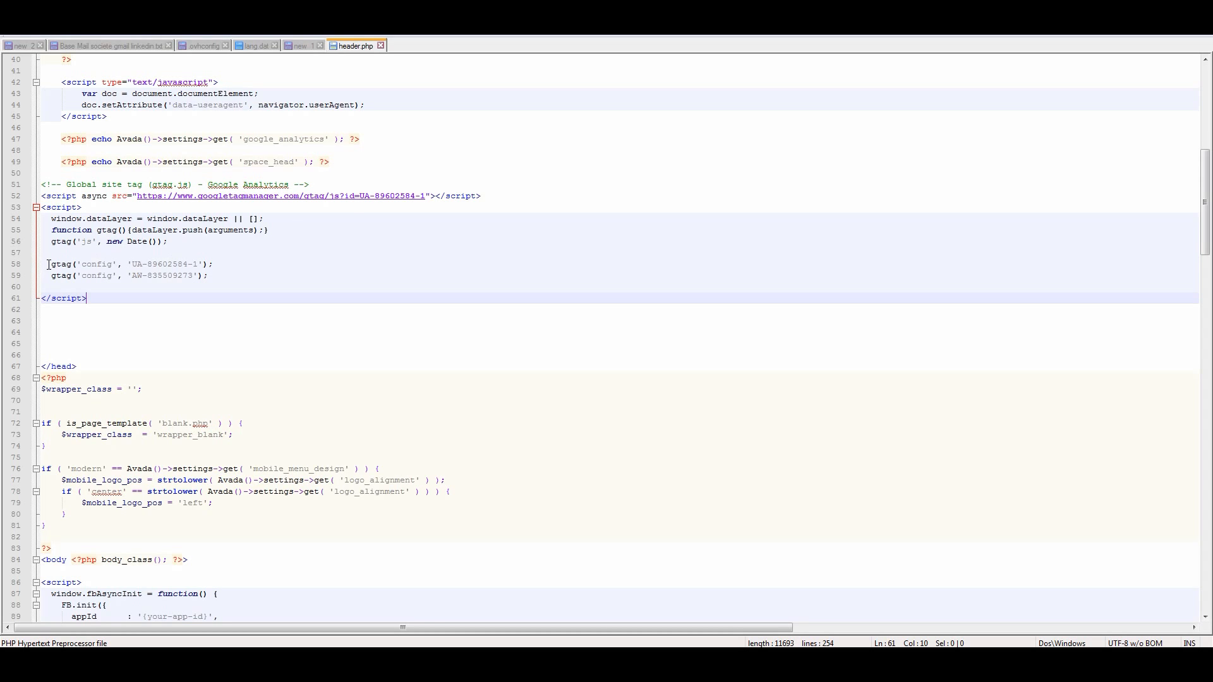
left_click_drag(48, 264, 218, 260)
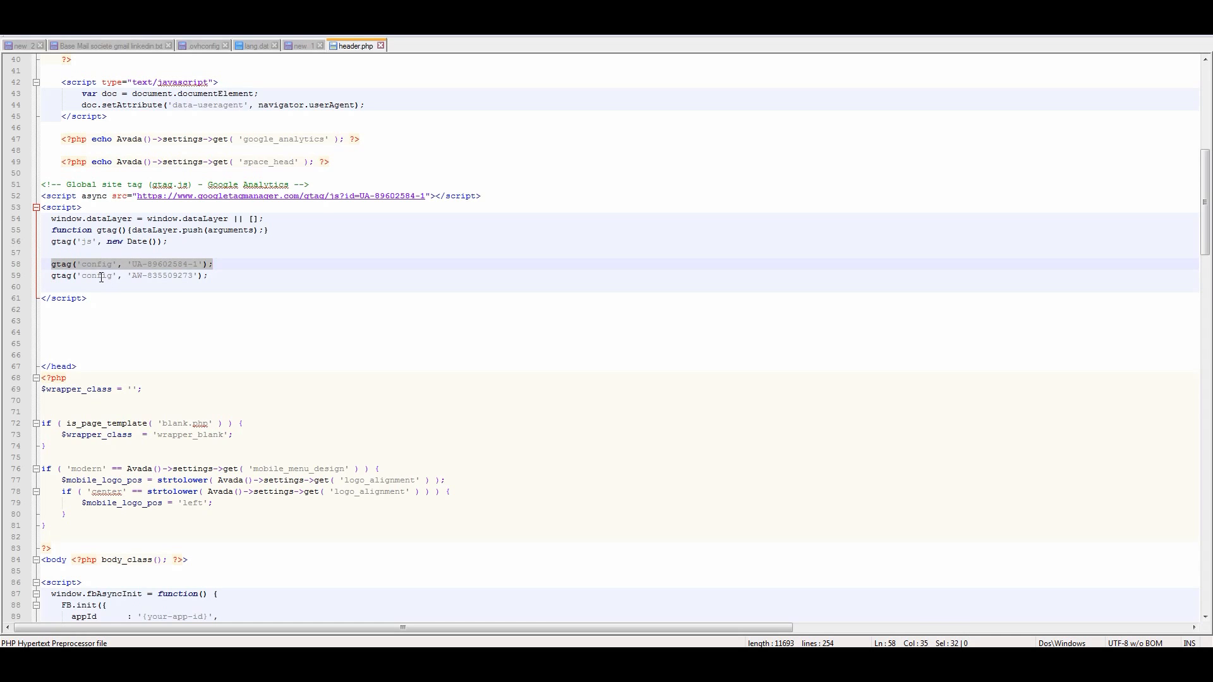
left_click_drag(52, 278, 216, 283)
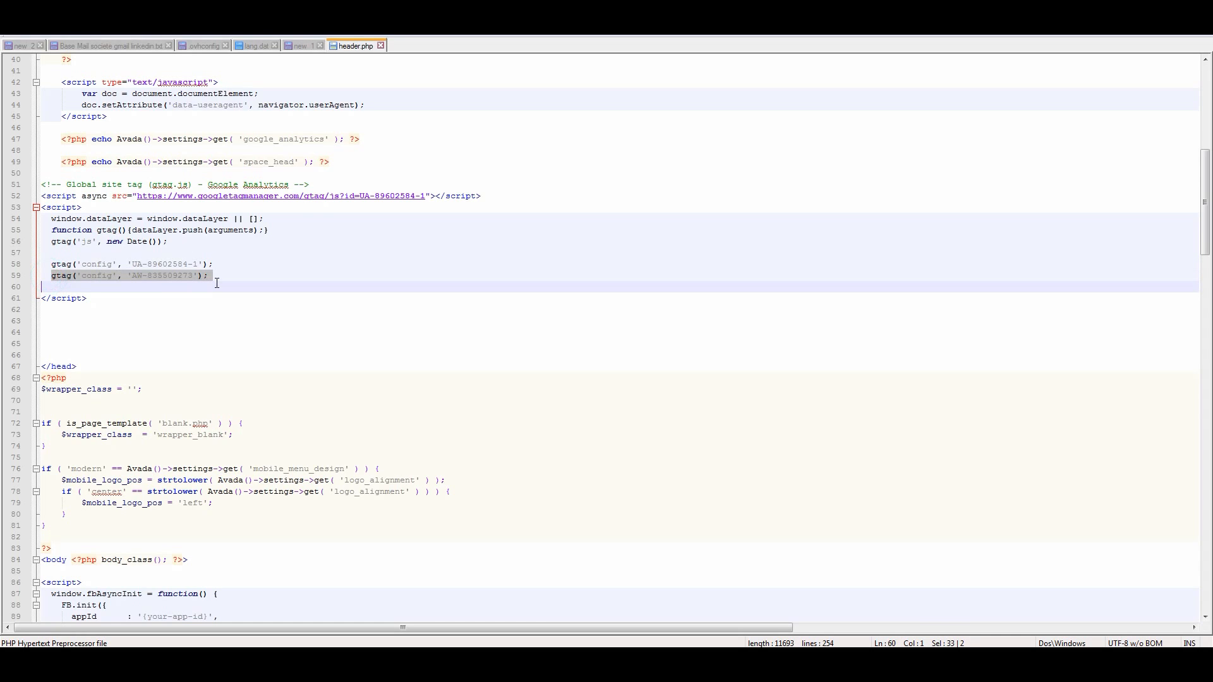